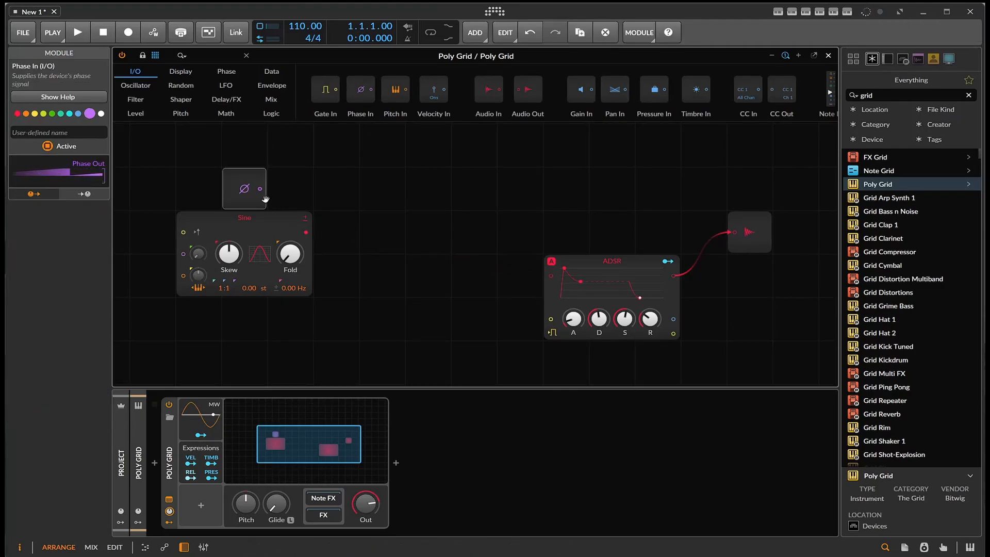
- Connect the Phase In output to the ADSR, place an Oscilloscope between them and feed Phase In to its first signal input
{"action": "left_click_drag", "start_coordinate": [261, 189], "coordinate": [551, 276]}
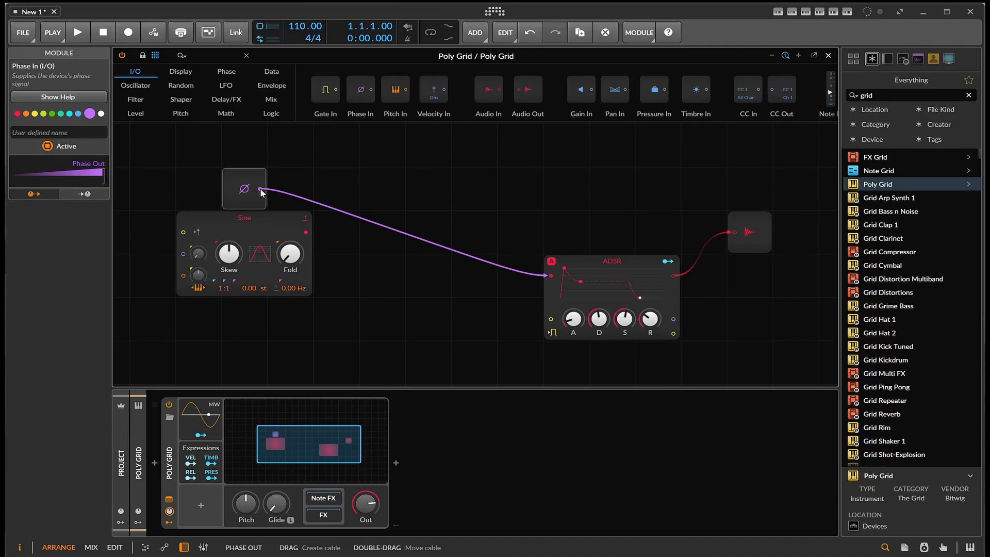
{"action": "left_click", "coordinate": [185, 77]}
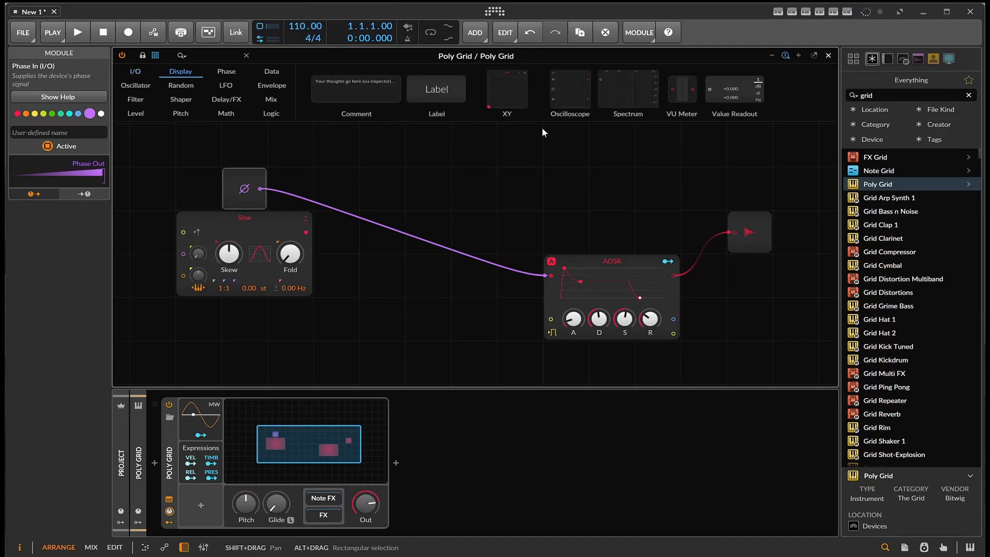
{"action": "left_click_drag", "start_coordinate": [563, 93], "coordinate": [416, 175]}
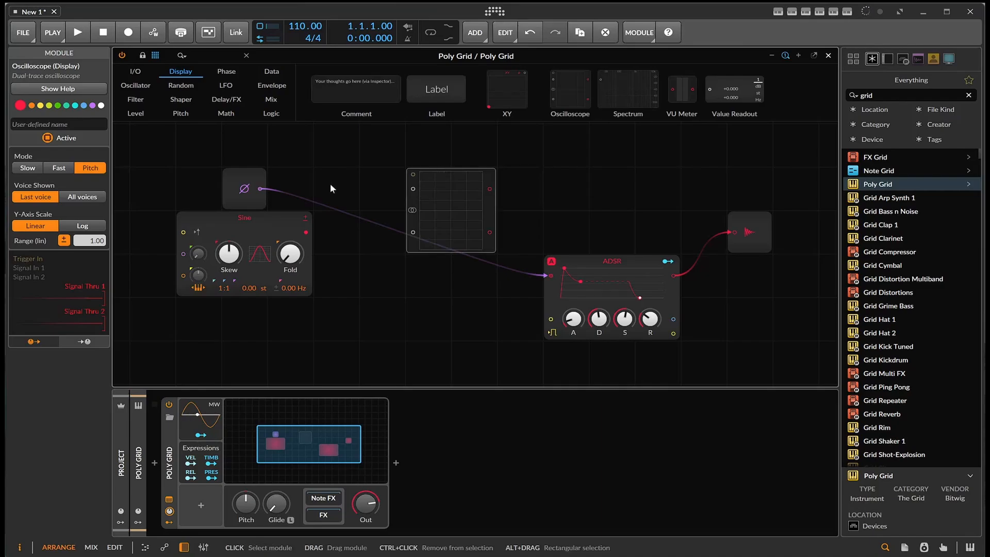
{"action": "left_click_drag", "start_coordinate": [260, 189], "coordinate": [412, 189]}
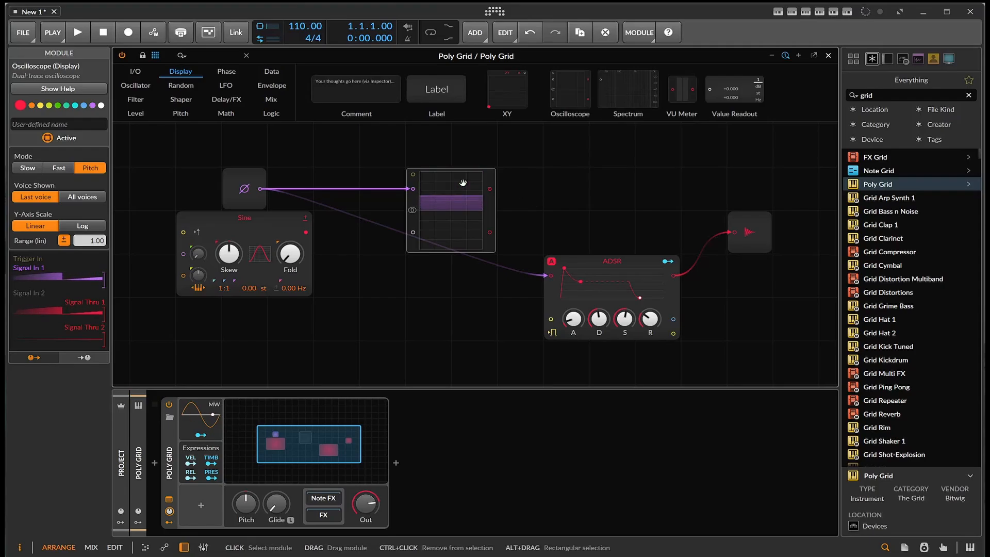
- Disconnect Phase In and route the Sine output through the Oscilloscope's first channel into the ADSR input
{"action": "double_click", "coordinate": [261, 188]}
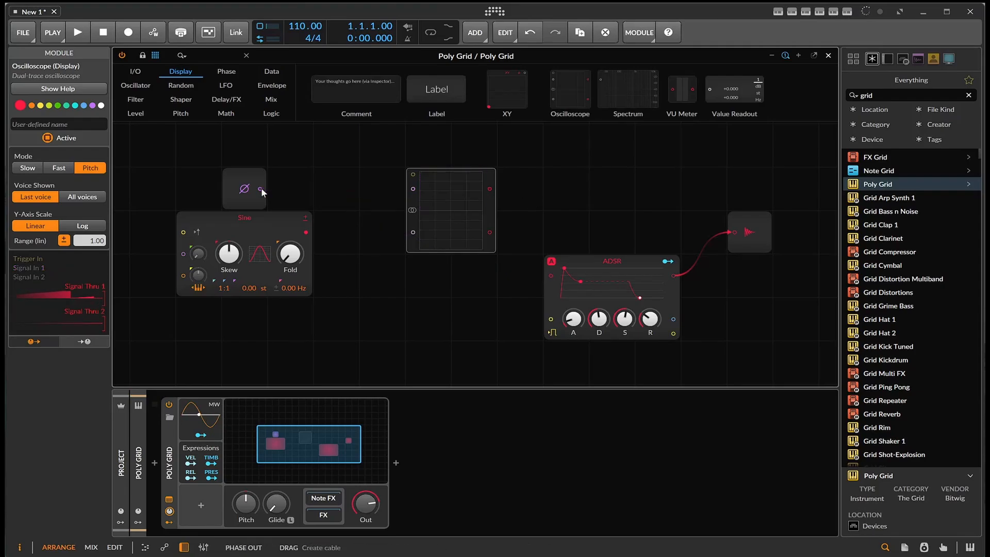
{"action": "left_click_drag", "start_coordinate": [305, 233], "coordinate": [413, 189]}
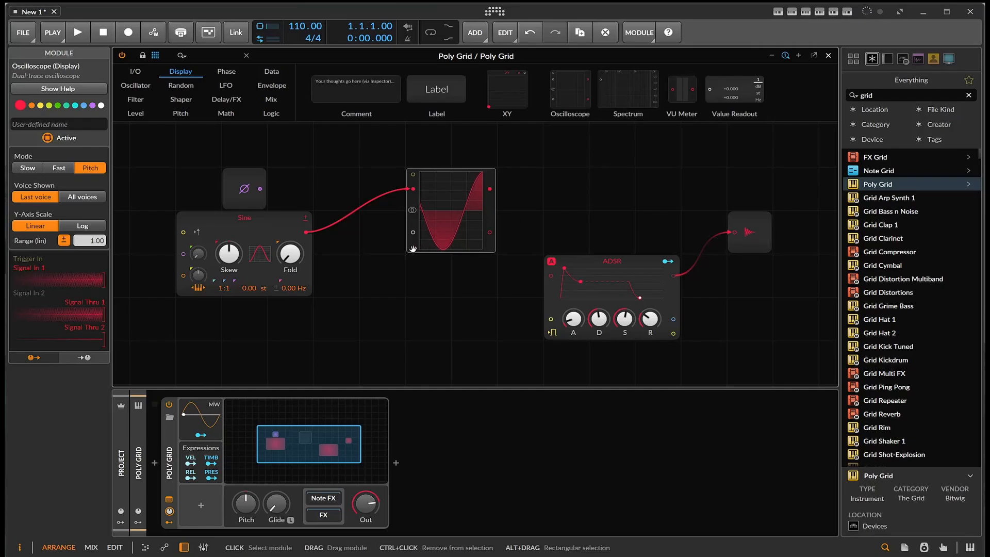
{"action": "left_click_drag", "start_coordinate": [412, 249], "coordinate": [504, 206]}
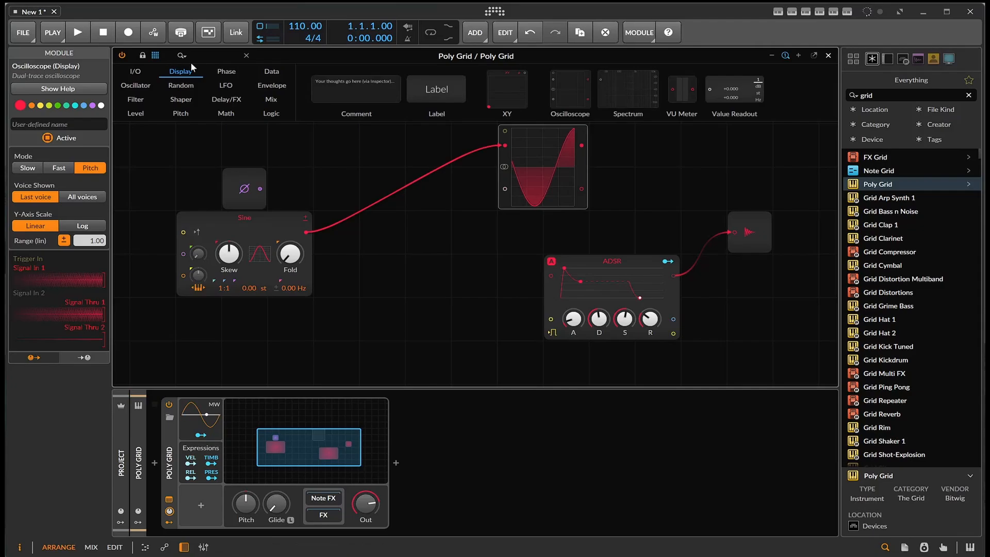
{"action": "left_click", "coordinate": [222, 72]}
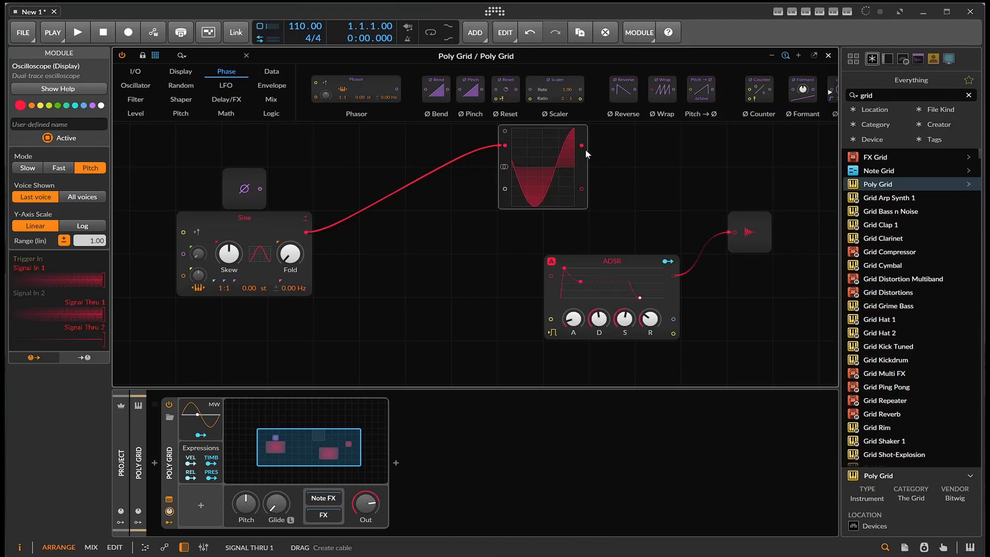
{"action": "left_click_drag", "start_coordinate": [582, 146], "coordinate": [549, 277]}
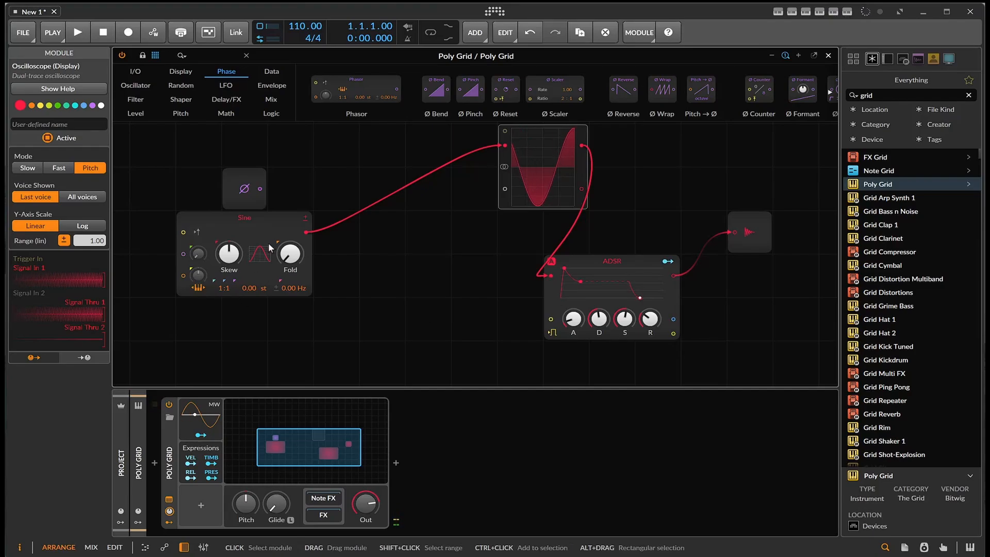
- Raise the Sine oscillator's Fold to about +16.5 st and vary its Skew to reshape the waveform
{"action": "mouse_move", "coordinate": [236, 259]}
{"action": "left_mouse_down"}
{"action": "mouse_move", "coordinate": [236, 279]}
{"action": "mouse_move", "coordinate": [236, 237]}
{"action": "mouse_move", "coordinate": [236, 260]}
{"action": "left_mouse_up"}
{"action": "left_click_drag", "start_coordinate": [298, 256], "coordinate": [297, 239]}
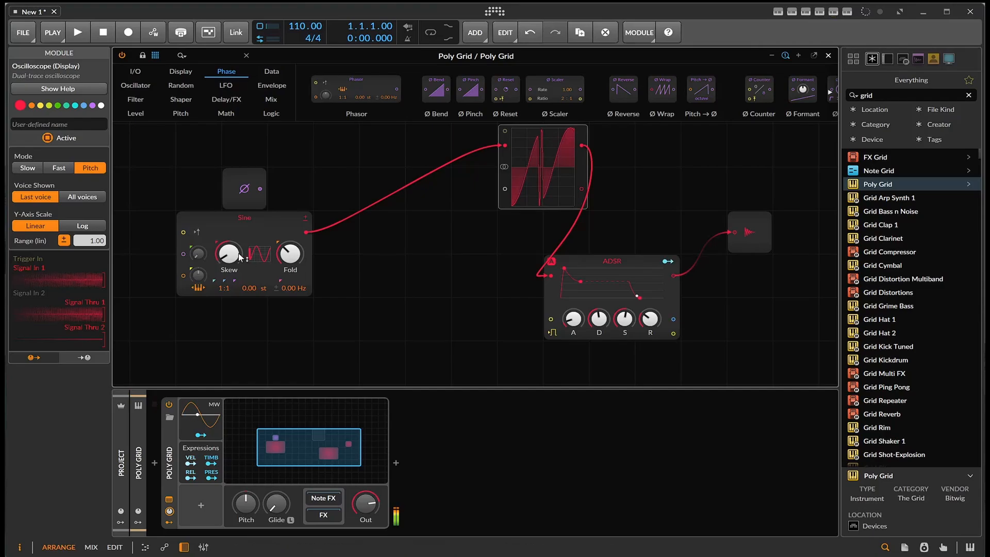
{"action": "mouse_move", "coordinate": [236, 258]}
{"action": "left_mouse_down"}
{"action": "mouse_move", "coordinate": [236, 245]}
{"action": "mouse_move", "coordinate": [240, 257]}
{"action": "left_mouse_up"}
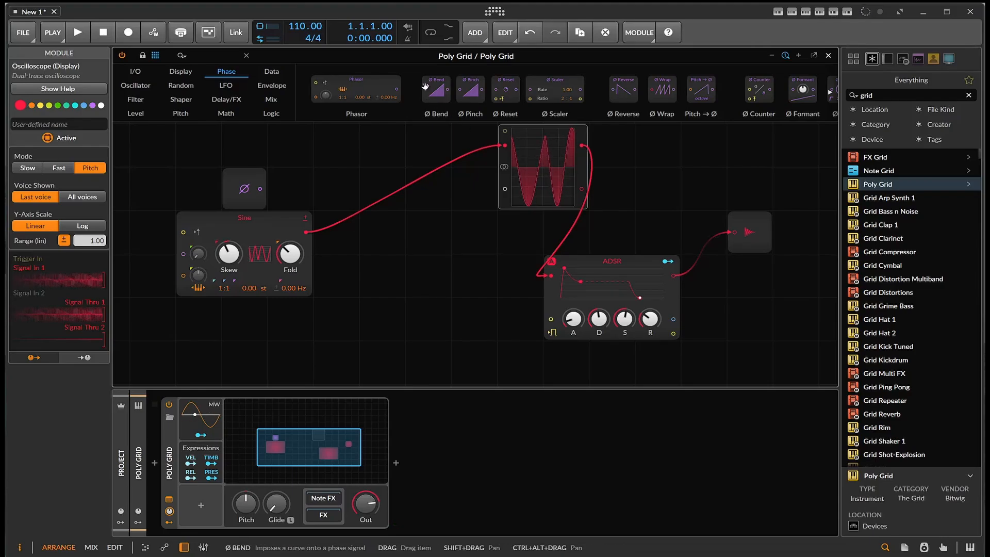
- Insert a Ø Bend module between the Sine and Oscilloscope with a strong negative bend, and reset the Sine's Skew and Fold to default
{"action": "left_click_drag", "start_coordinate": [425, 86], "coordinate": [504, 149]}
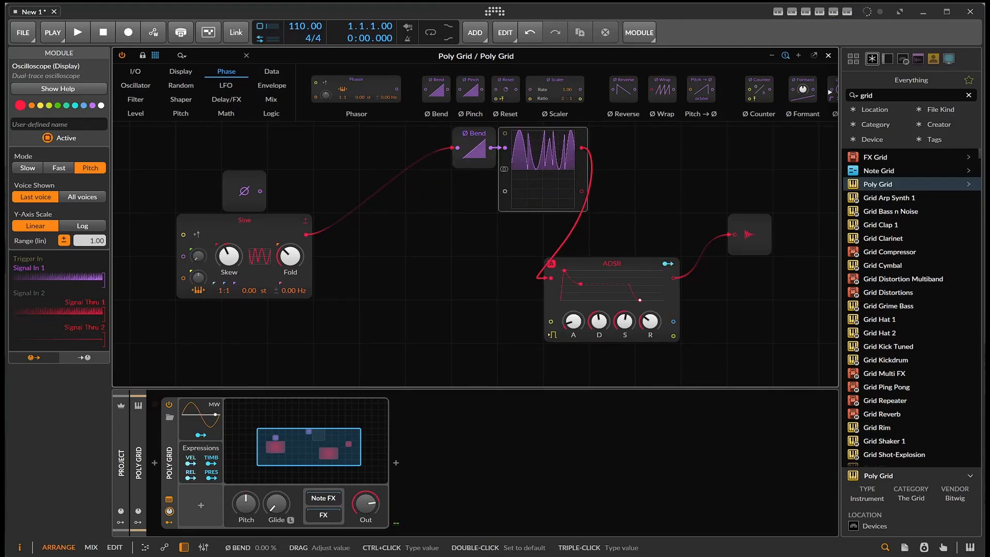
{"action": "left_click_drag", "start_coordinate": [473, 149], "coordinate": [474, 181]}
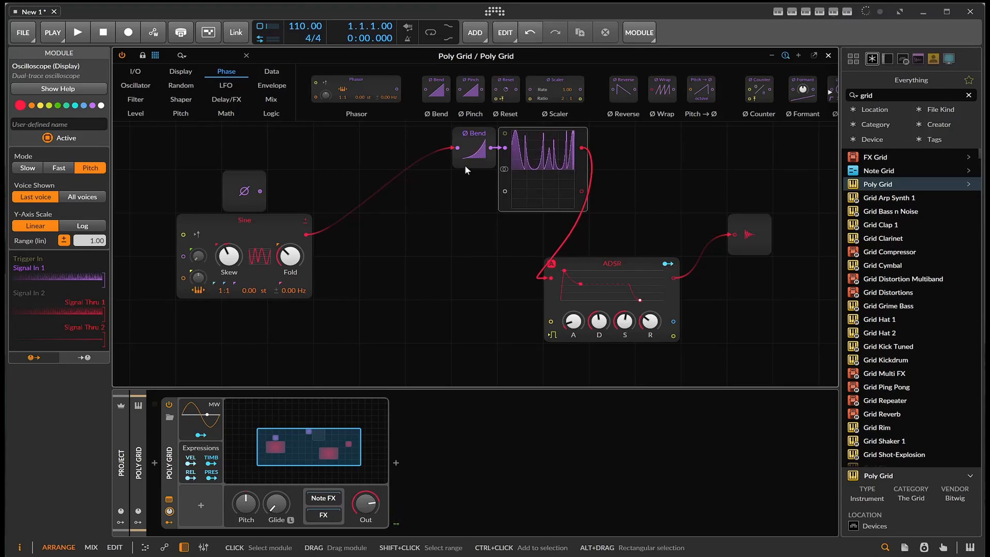
{"action": "left_click_drag", "start_coordinate": [465, 165], "coordinate": [373, 208]}
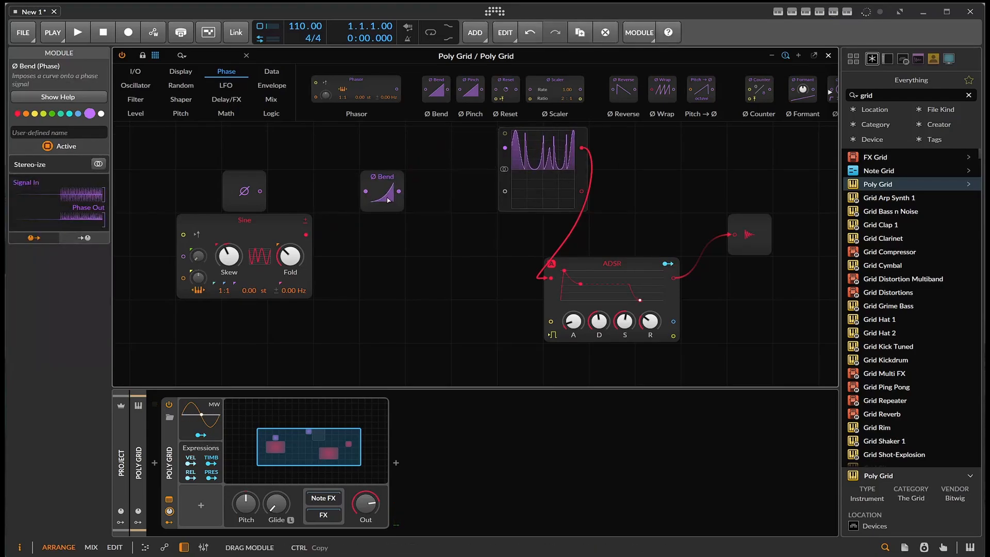
{"action": "double_click", "coordinate": [295, 256]}
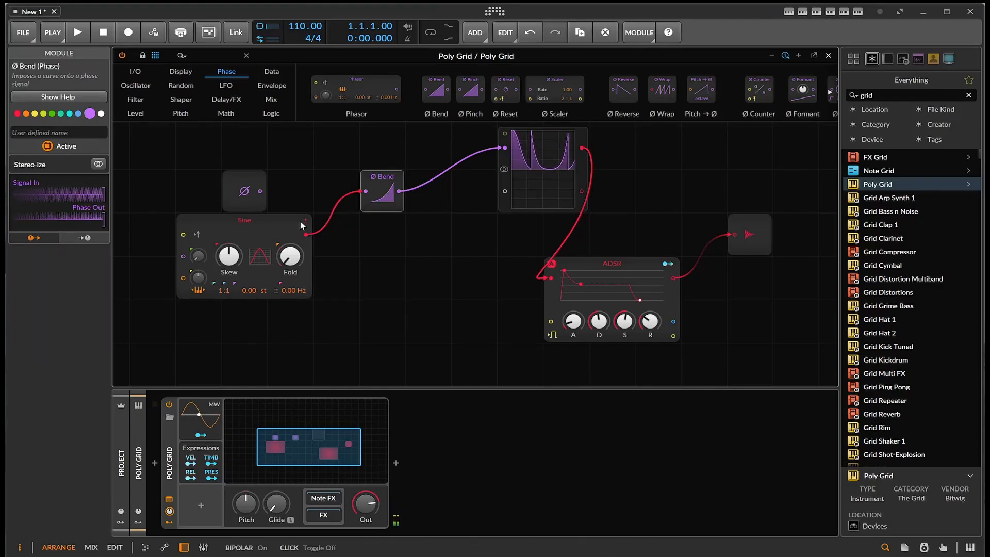
{"action": "mouse_move", "coordinate": [385, 196]}
{"action": "left_mouse_down"}
{"action": "mouse_move", "coordinate": [385, 213]}
{"action": "mouse_move", "coordinate": [385, 166]}
{"action": "mouse_move", "coordinate": [388, 195]}
{"action": "left_mouse_up"}
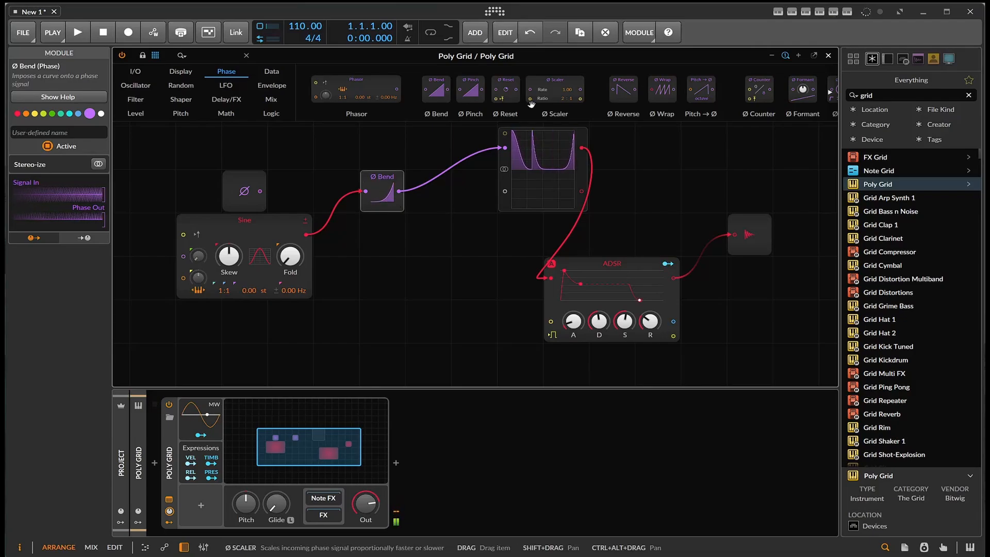
- Insert a Ø Pinch module directly after Ø Bend and move the Oscilloscope down beside the ADSR
{"action": "left_click_drag", "start_coordinate": [467, 92], "coordinate": [431, 202]}
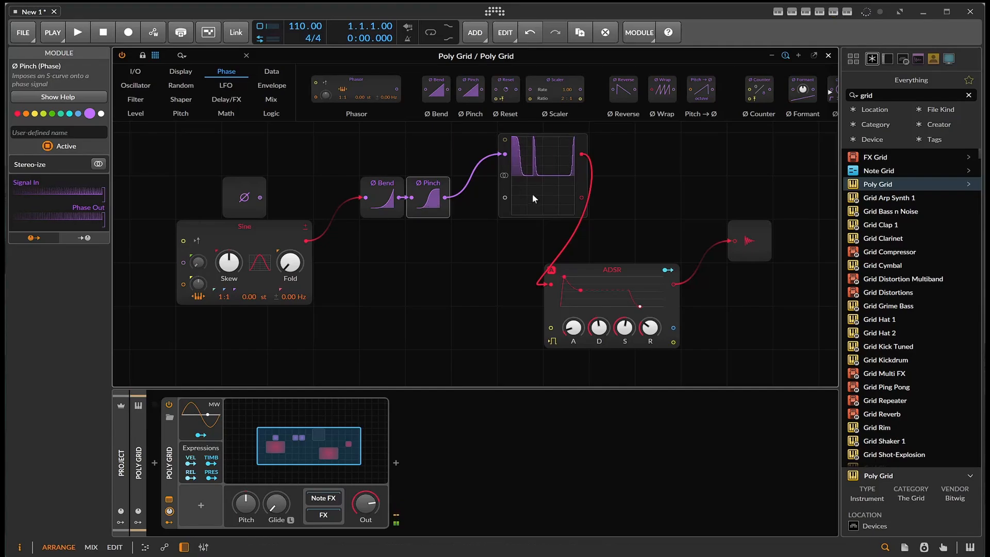
{"action": "left_click_drag", "start_coordinate": [531, 196], "coordinate": [483, 290]}
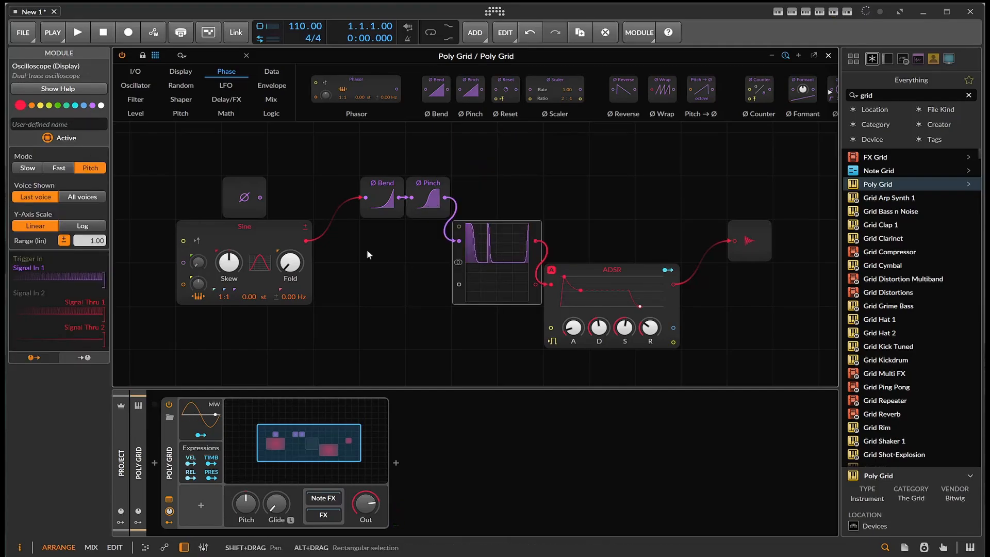
- Replace the Sine oscillator with a Sawtooth
{"action": "left_click", "coordinate": [229, 235]}
{"action": "right_click", "coordinate": [236, 234]}
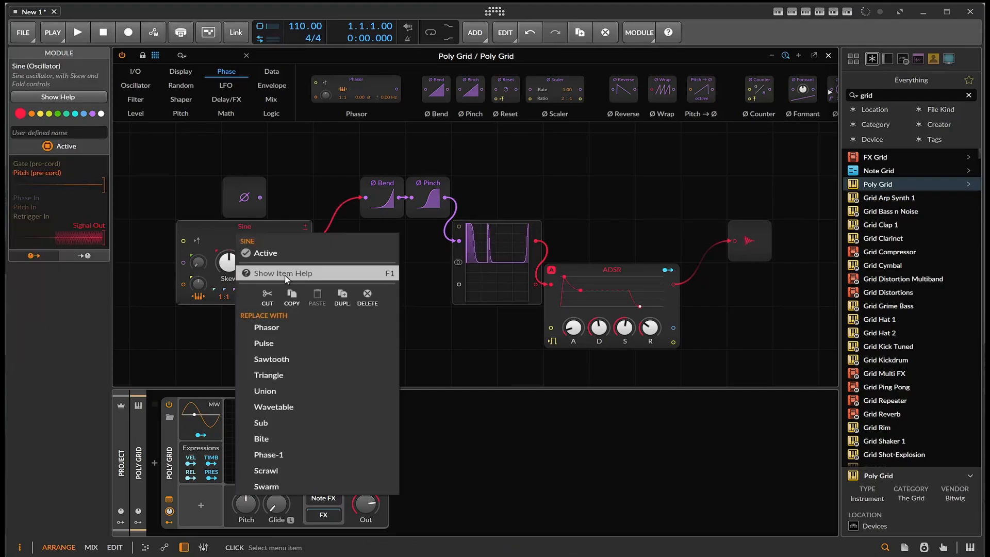
{"action": "left_click", "coordinate": [311, 356]}
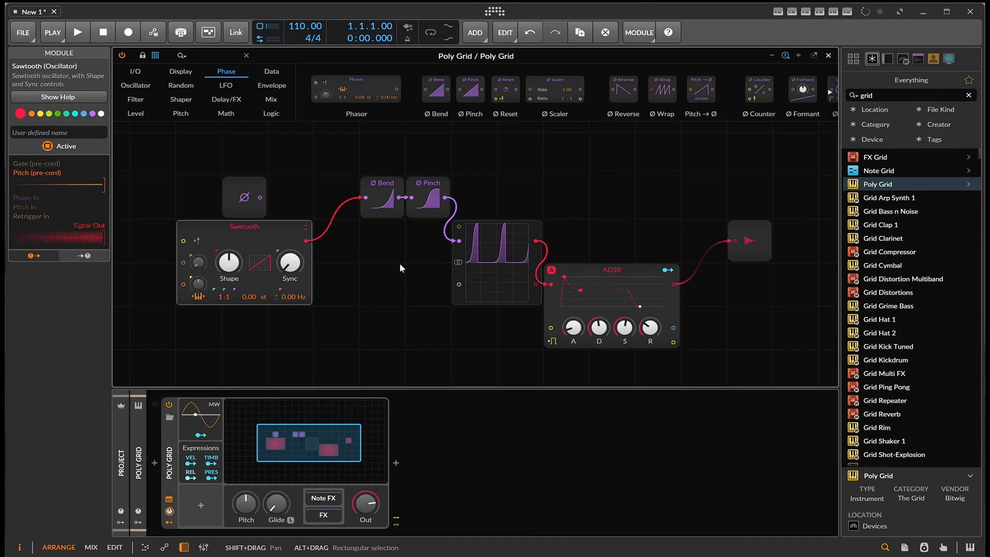
- Turn Ø Pinch negative, raise Ø Bend, and increase the Sawtooth's Sync and Shape to alter the waveform
{"action": "left_click_drag", "start_coordinate": [428, 199], "coordinate": [428, 209]}
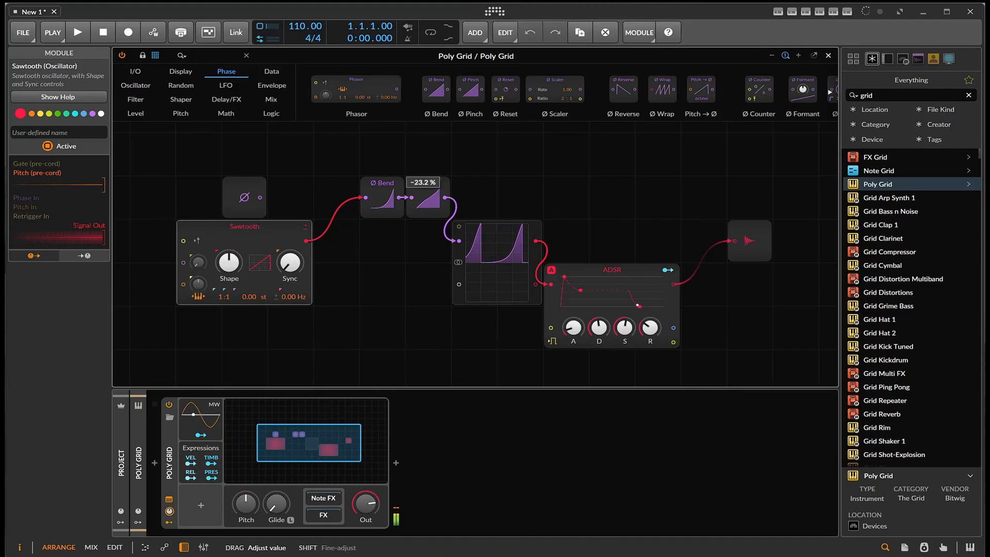
{"action": "left_click_drag", "start_coordinate": [378, 187], "coordinate": [377, 165]}
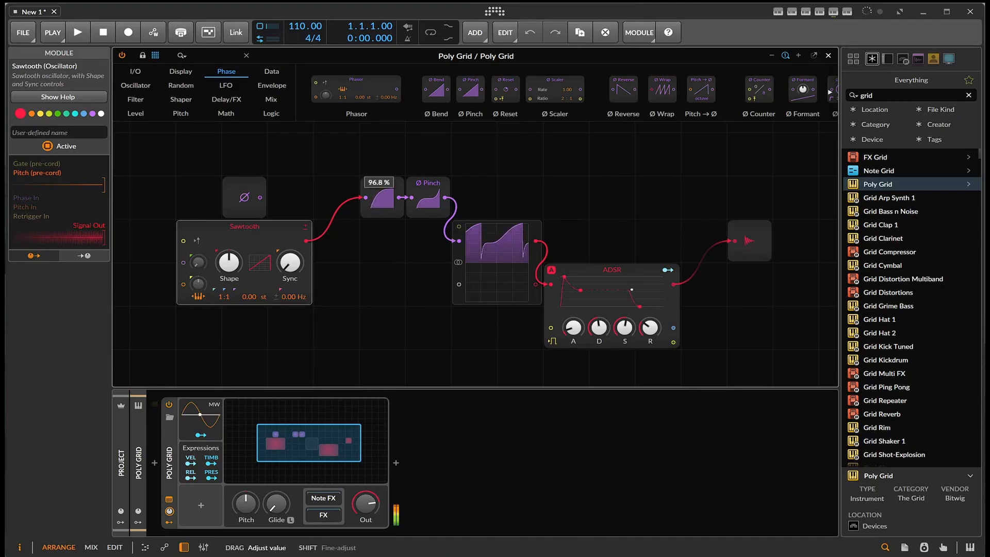
{"action": "left_click_drag", "start_coordinate": [290, 262], "coordinate": [290, 250]}
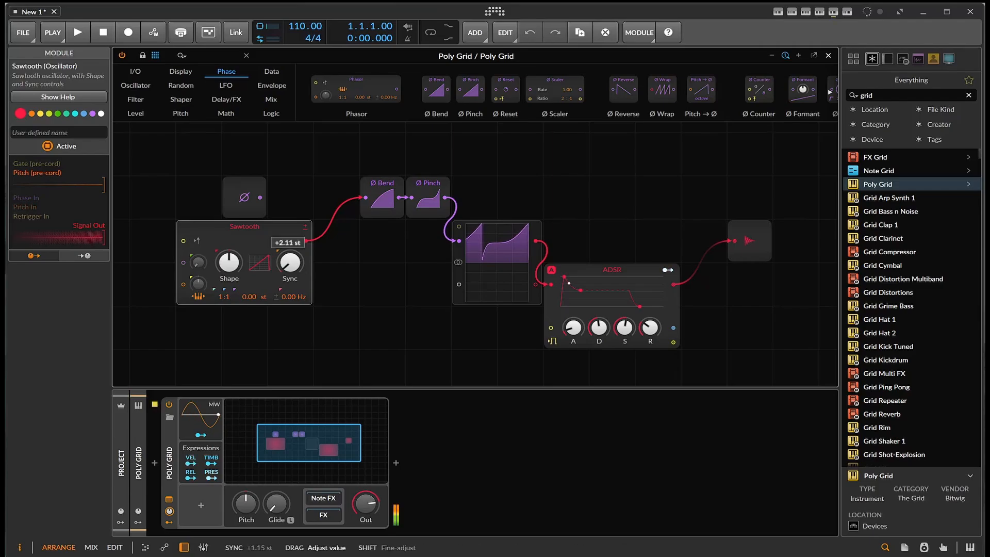
{"action": "left_click_drag", "start_coordinate": [228, 263], "coordinate": [229, 240]}
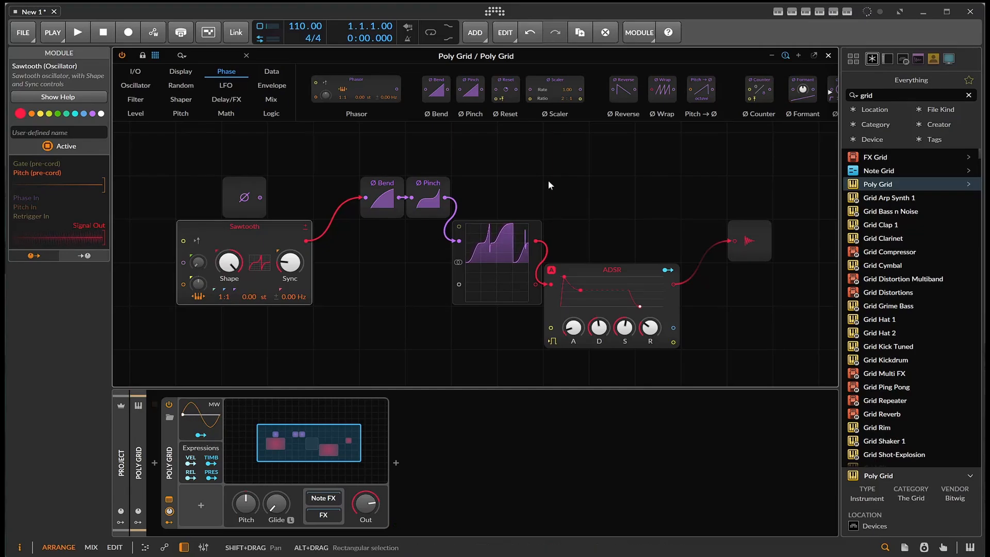
- Rearrange the Sawtooth and Ø Bend modules in line with each other and set the bend amount to -20 %
{"action": "left_click_drag", "start_coordinate": [291, 225], "coordinate": [246, 221]}
{"action": "left_click_drag", "start_coordinate": [373, 197], "coordinate": [374, 213]}
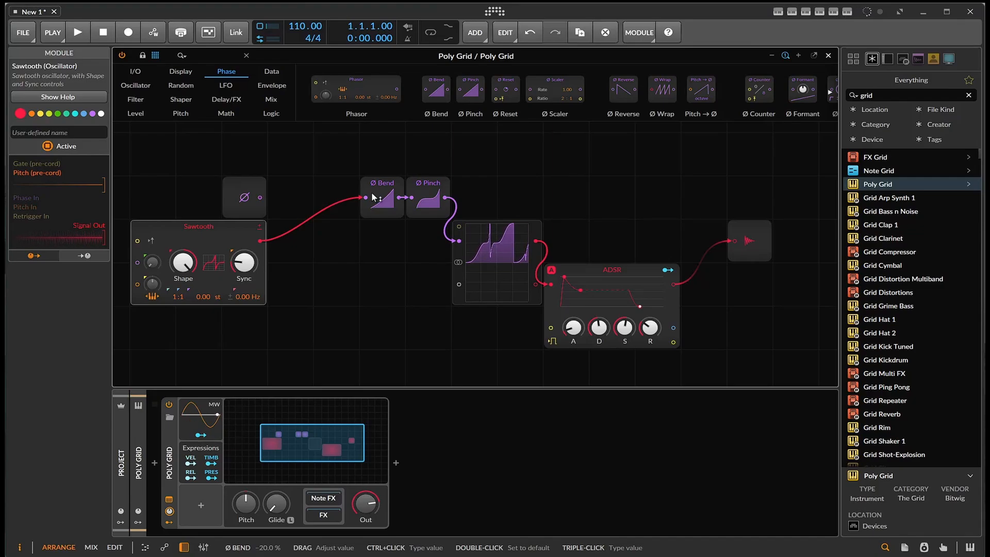
{"action": "left_click_drag", "start_coordinate": [366, 187], "coordinate": [320, 231]}
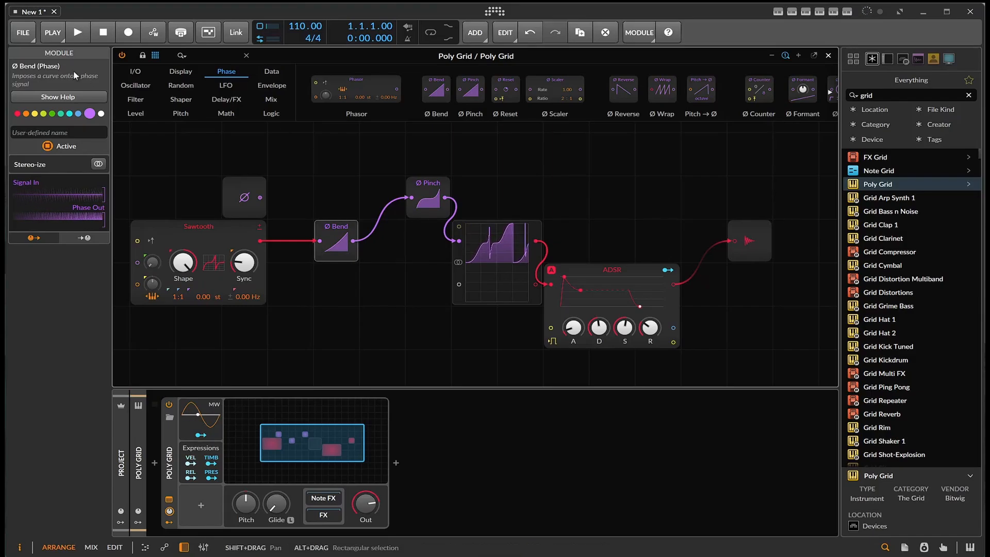
{"action": "left_click", "coordinate": [135, 85]}
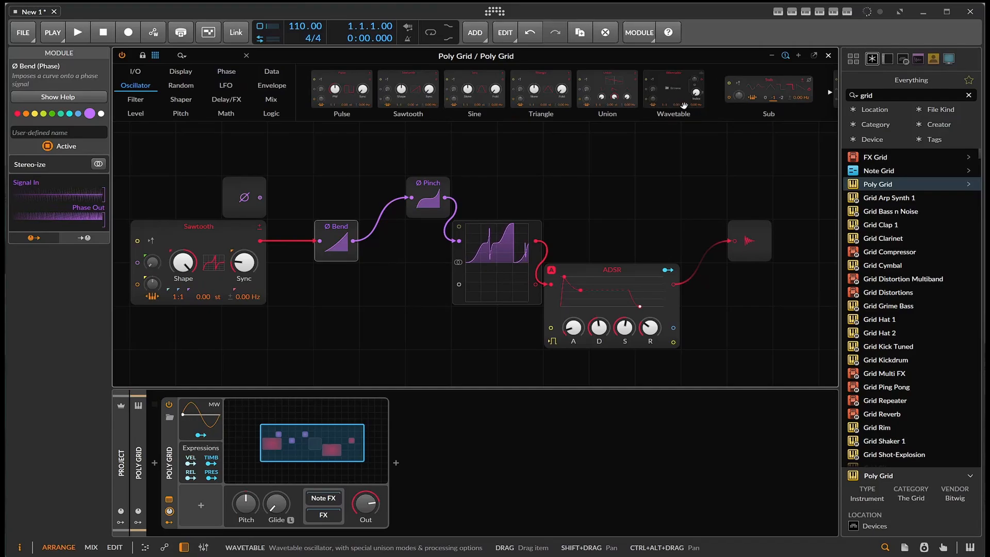
{"action": "scroll", "coordinate": [684, 106], "scroll_direction": "down", "scroll_amount": 2}
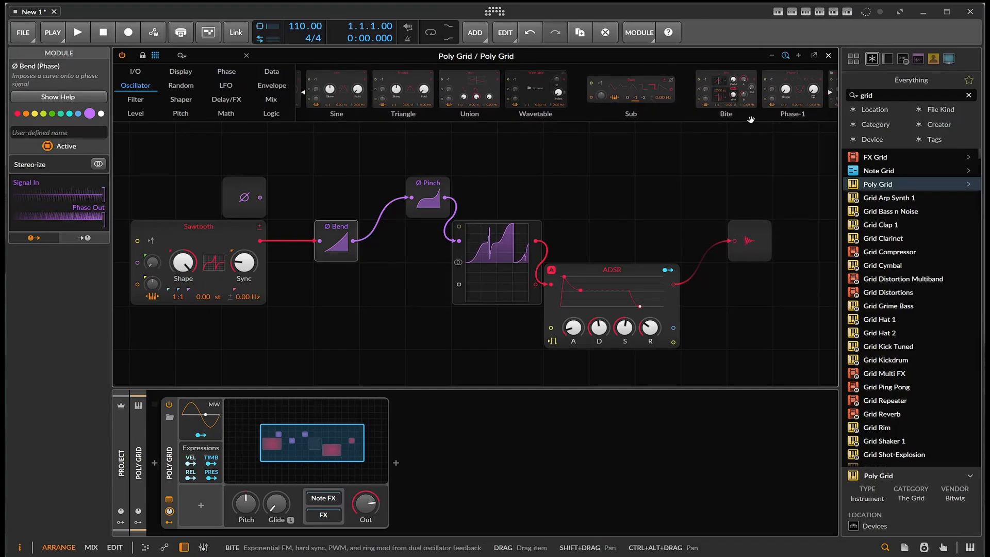
{"action": "scroll", "coordinate": [705, 111], "scroll_direction": "down", "scroll_amount": 4}
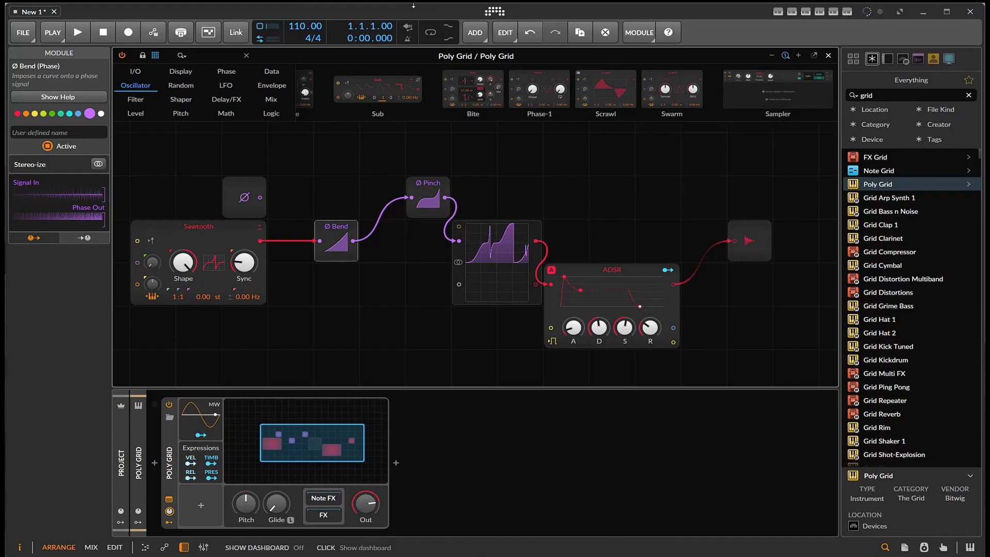
- Move Ø Pinch closer to Ø Bend, insert a Ø Formant module after it and lower its formant amount
{"action": "left_click", "coordinate": [232, 71]}
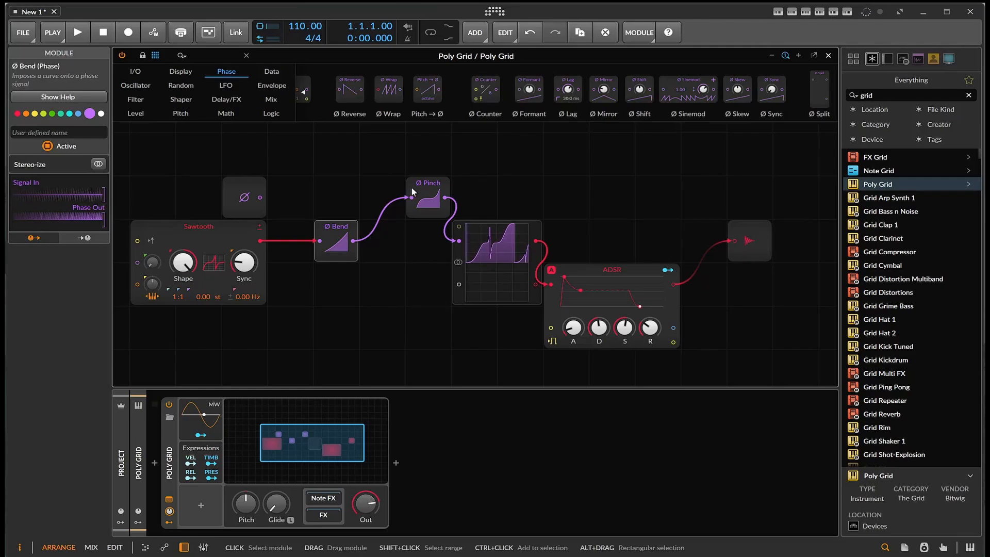
{"action": "left_click_drag", "start_coordinate": [438, 187], "coordinate": [392, 187]}
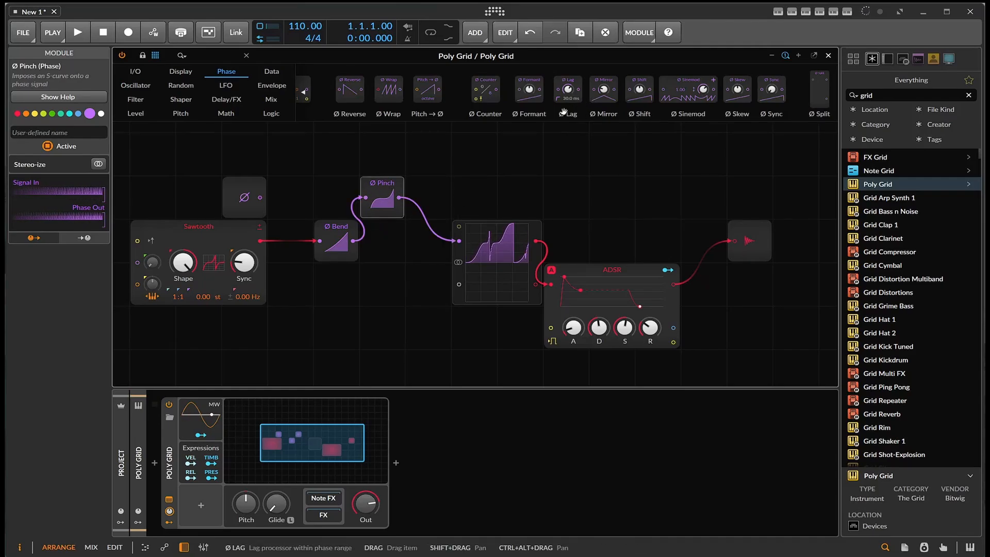
{"action": "left_click_drag", "start_coordinate": [529, 89], "coordinate": [426, 137]}
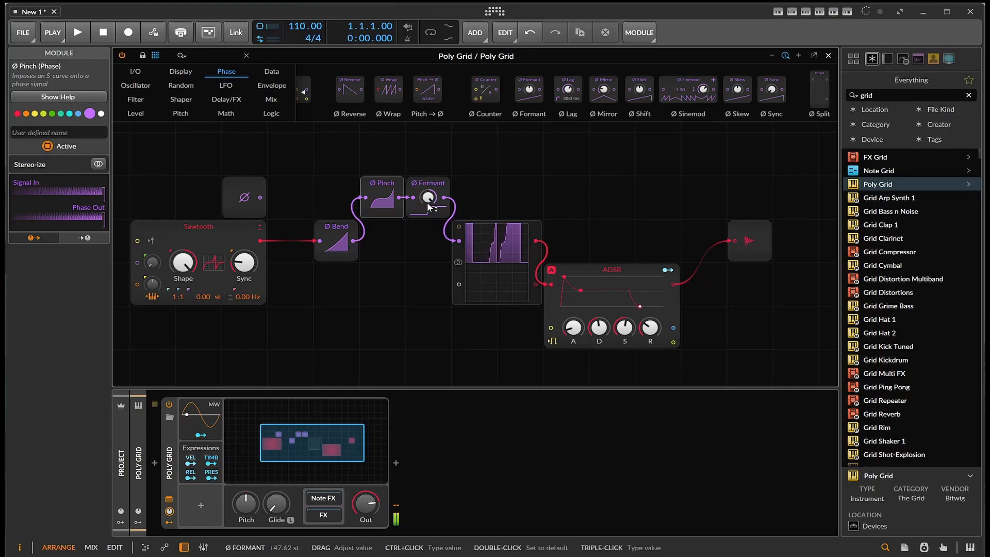
{"action": "left_click_drag", "start_coordinate": [427, 201], "coordinate": [427, 250]}
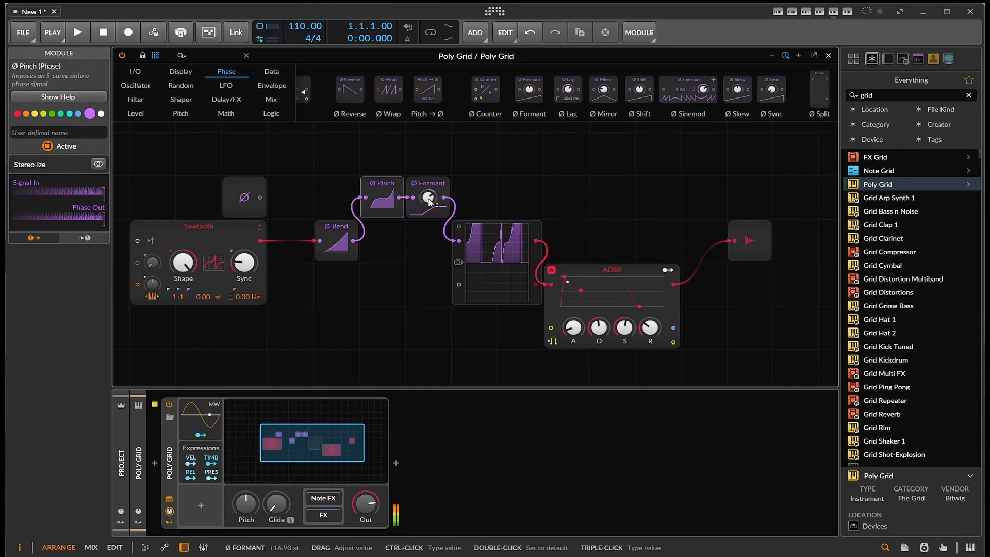
- Replace the Sawtooth oscillator with a Sine and readjust the Ø Formant amount
{"action": "right_click", "coordinate": [188, 227]}
{"action": "left_click", "coordinate": [229, 354]}
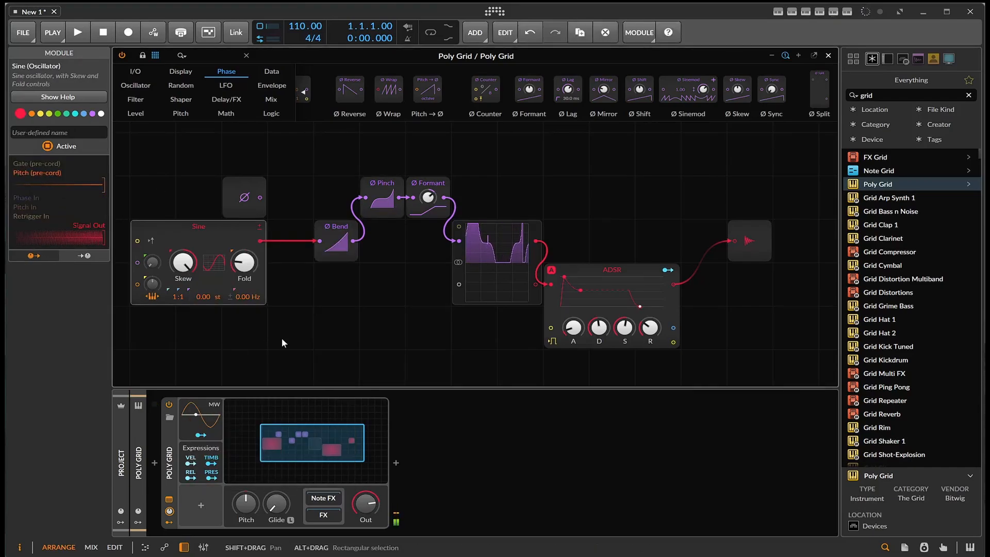
{"action": "left_click_drag", "start_coordinate": [428, 197], "coordinate": [428, 181]}
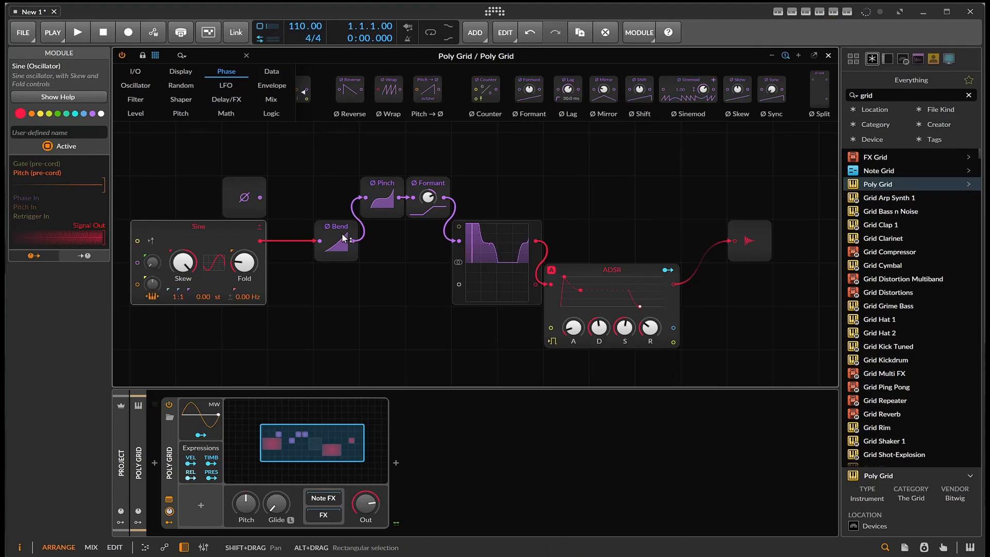
- Line up Ø Bend with Ø Pinch, then insert a Ø Sinemod module after Ø Formant and set its rate to 2.00
{"action": "left_click_drag", "start_coordinate": [342, 236], "coordinate": [324, 184]}
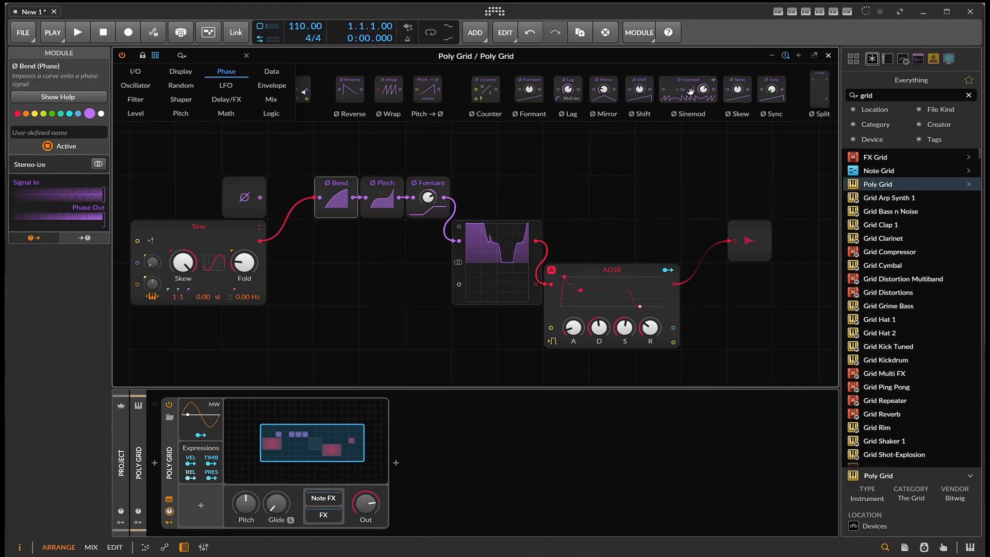
{"action": "left_click_drag", "start_coordinate": [691, 92], "coordinate": [444, 202]}
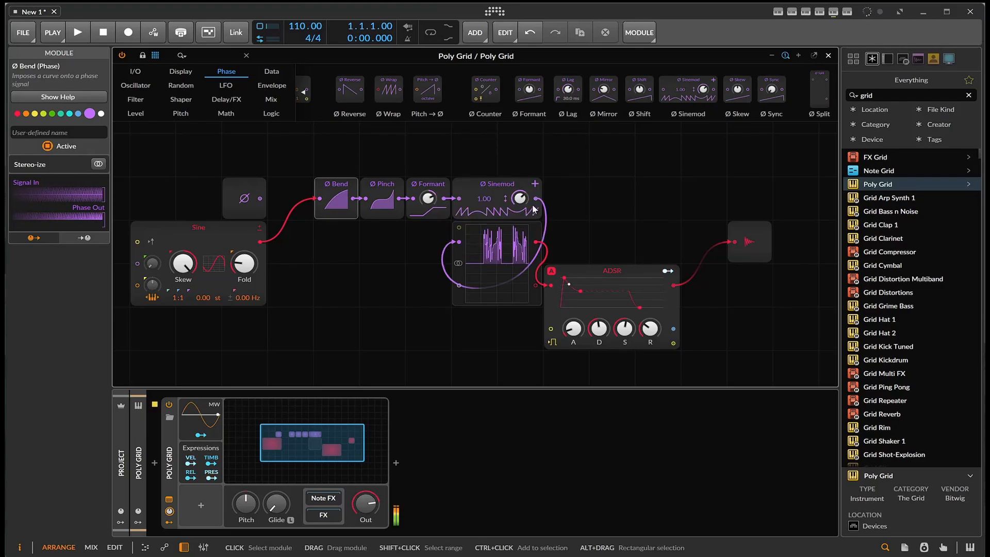
{"action": "left_click_drag", "start_coordinate": [520, 198], "coordinate": [481, 155]}
{"action": "left_click", "coordinate": [506, 199]}
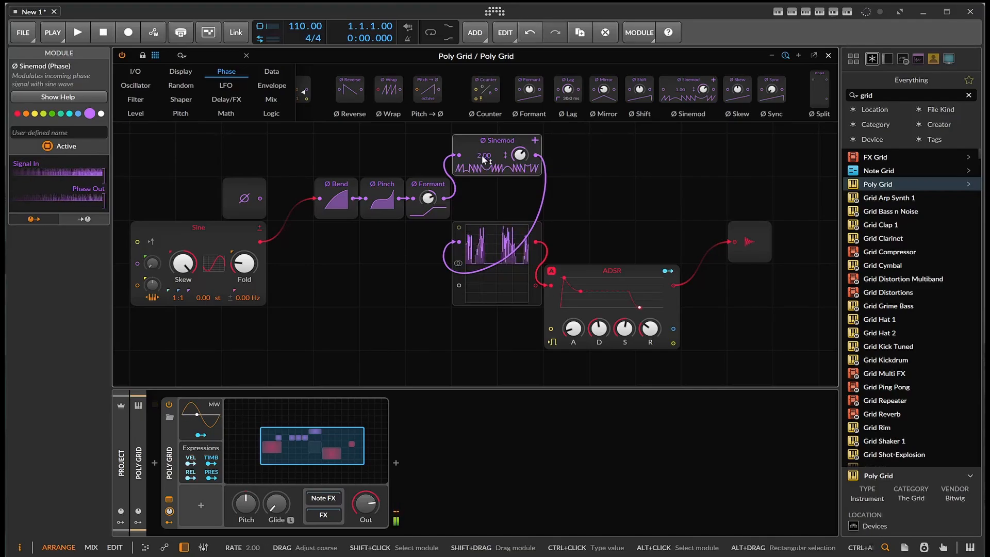
- Search the browser for "val" and add ValhallaSupermassive after the Poly Grid device
{"action": "left_click_drag", "start_coordinate": [885, 95], "coordinate": [763, 105]}
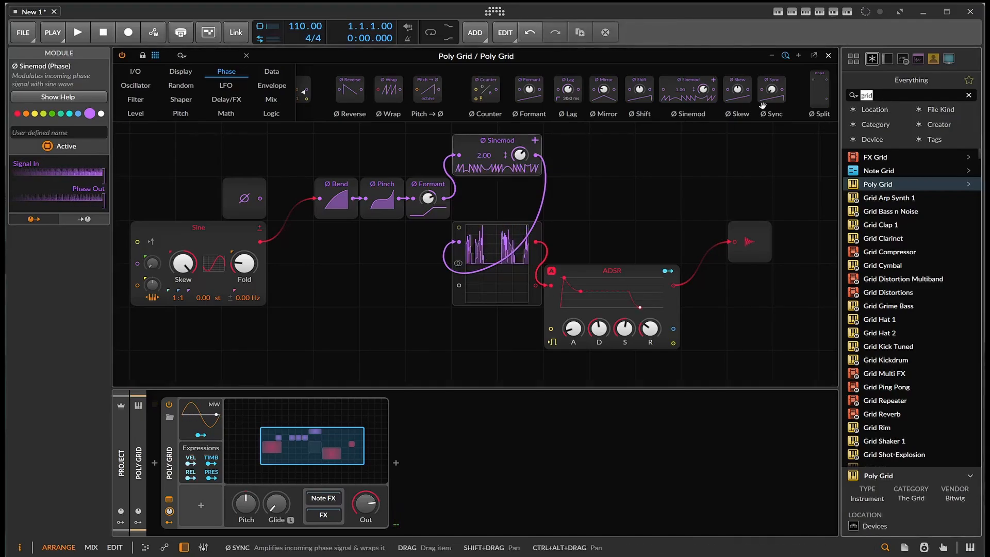
{"action": "type", "text": "val"}
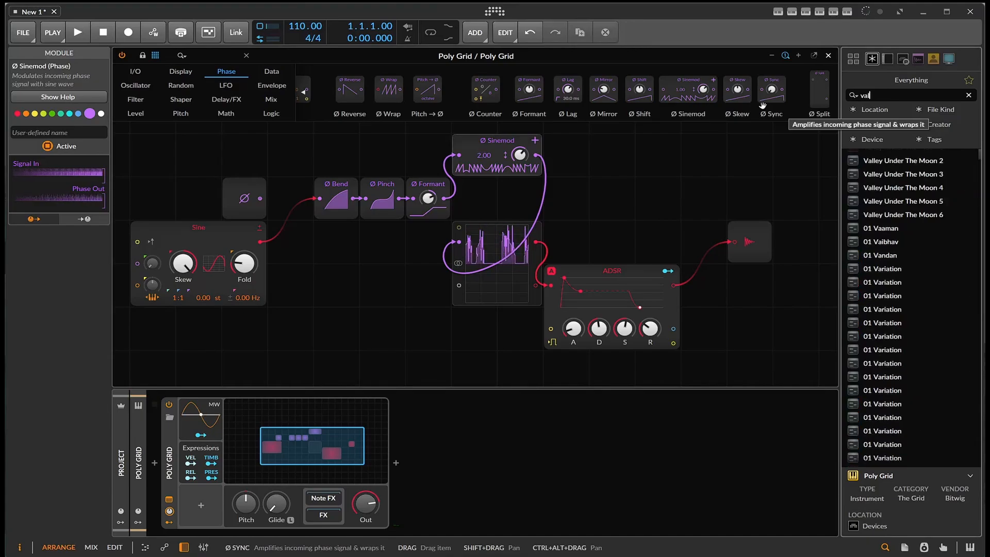
{"action": "left_click_drag", "start_coordinate": [876, 172], "coordinate": [626, 438]}
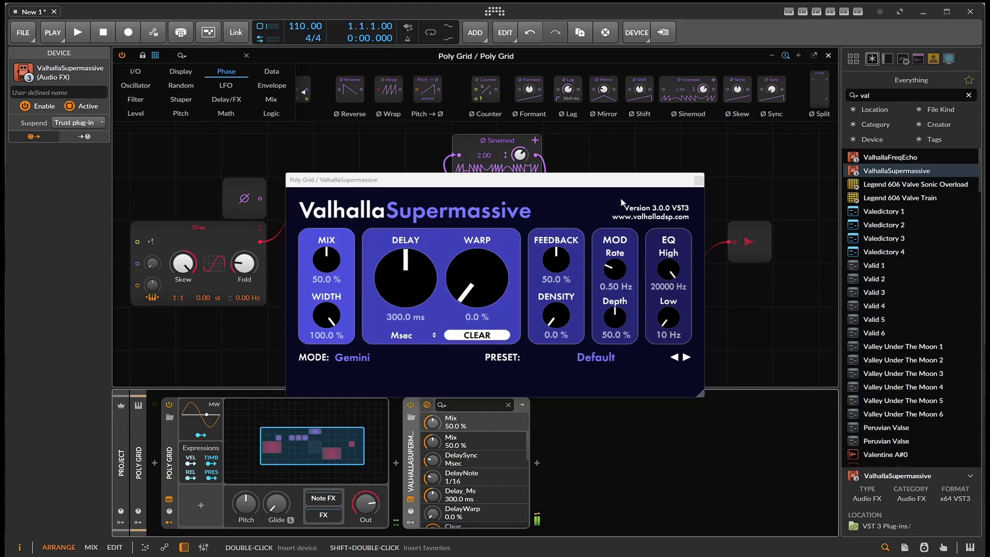
- Find Chorus+ by searching "cho", insert it between Poly Grid and ValhallaSupermassive with the 8v character, and close the plug-in window
{"action": "left_click_drag", "start_coordinate": [885, 95], "coordinate": [827, 106]}
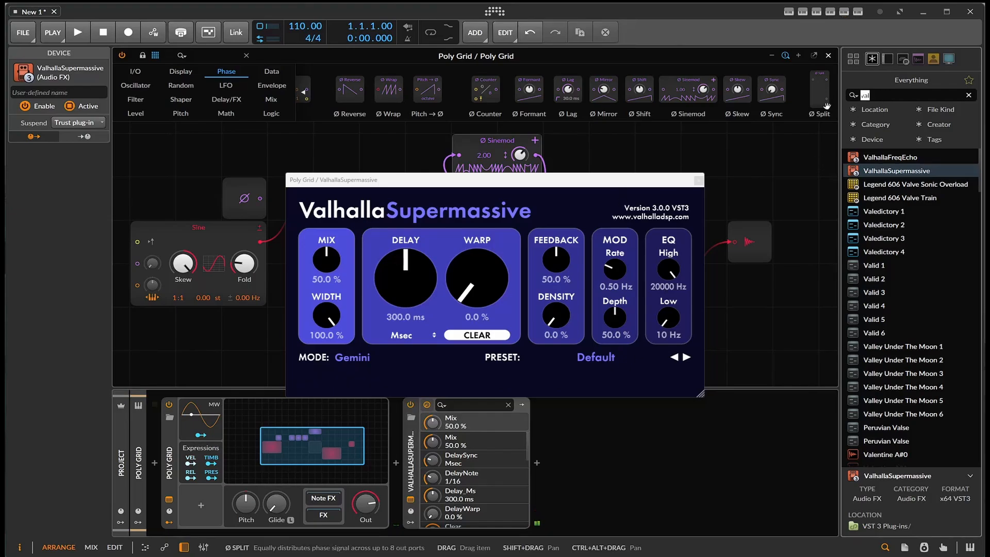
{"action": "type", "text": "cho"}
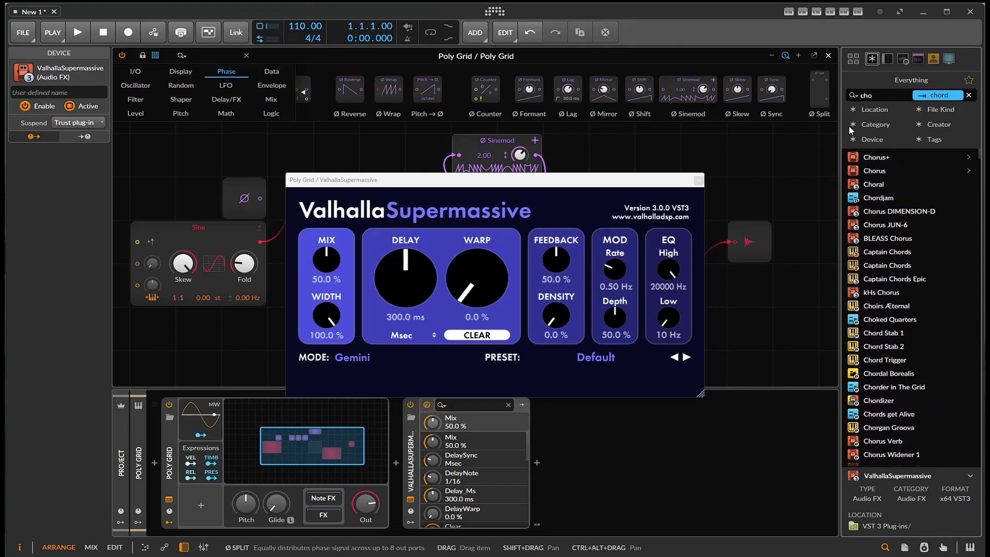
{"action": "left_click_drag", "start_coordinate": [870, 162], "coordinate": [396, 484]}
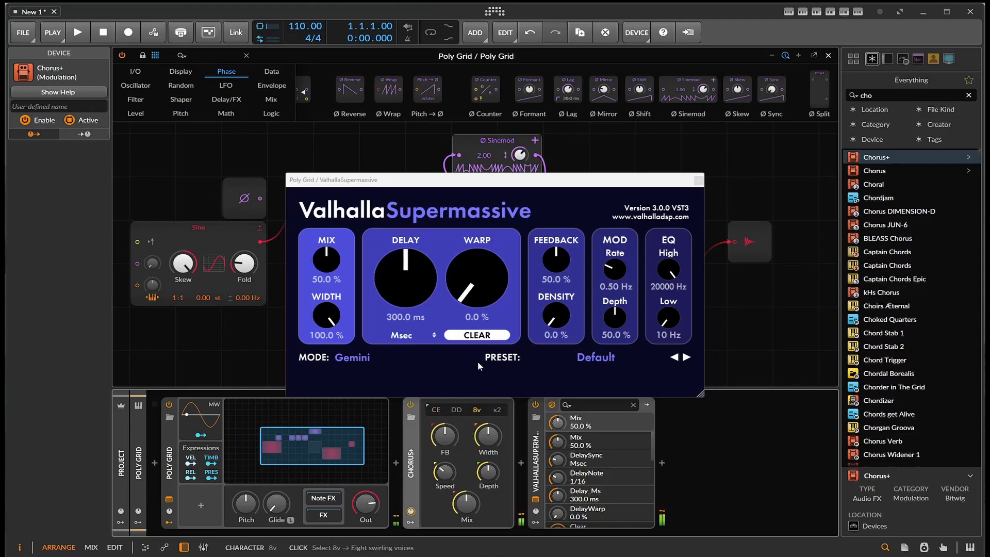
{"action": "left_click_drag", "start_coordinate": [444, 435], "coordinate": [444, 415]}
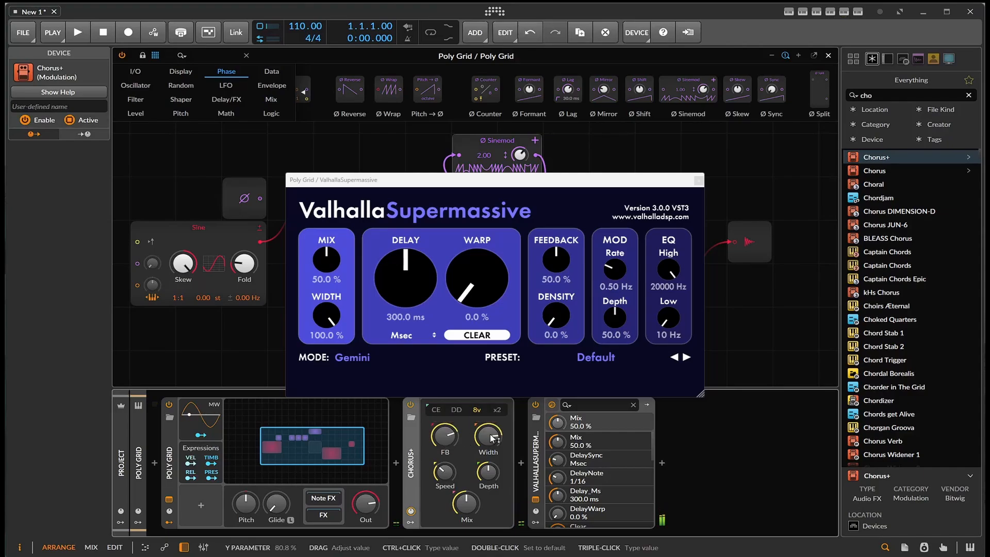
{"action": "left_click", "coordinate": [698, 181]}
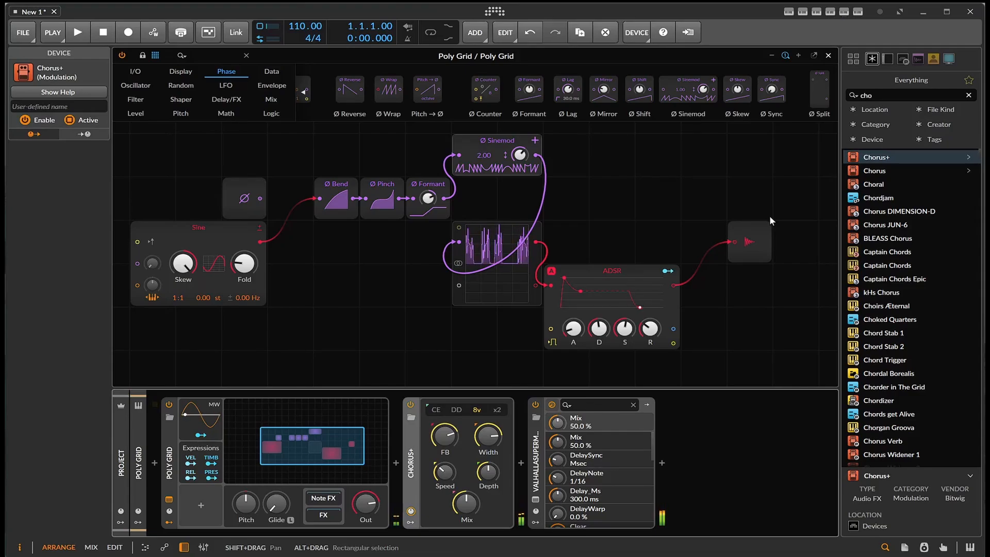
- Switch Chorus+ off and back on to compare the sound with and without it
{"action": "left_click", "coordinate": [410, 405]}
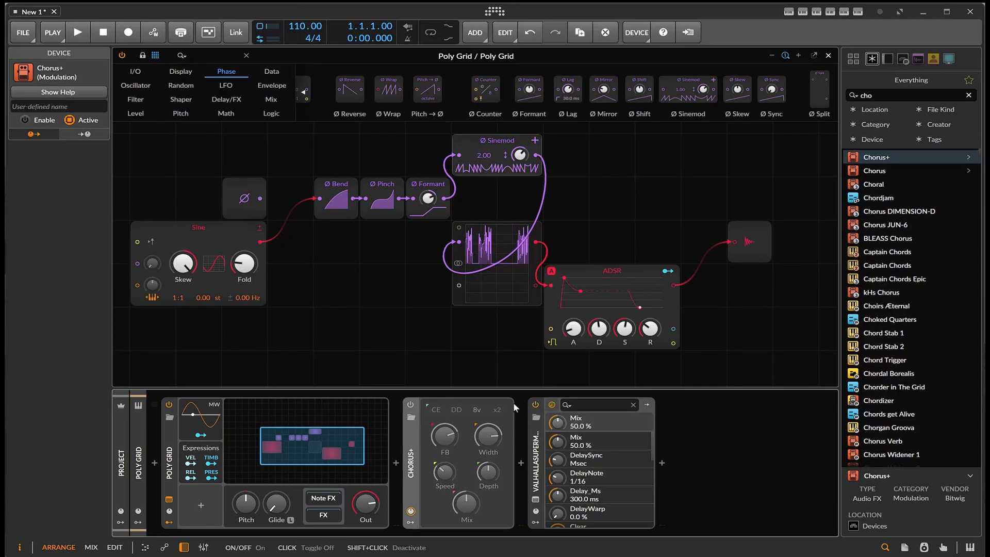
{"action": "left_click", "coordinate": [409, 408]}
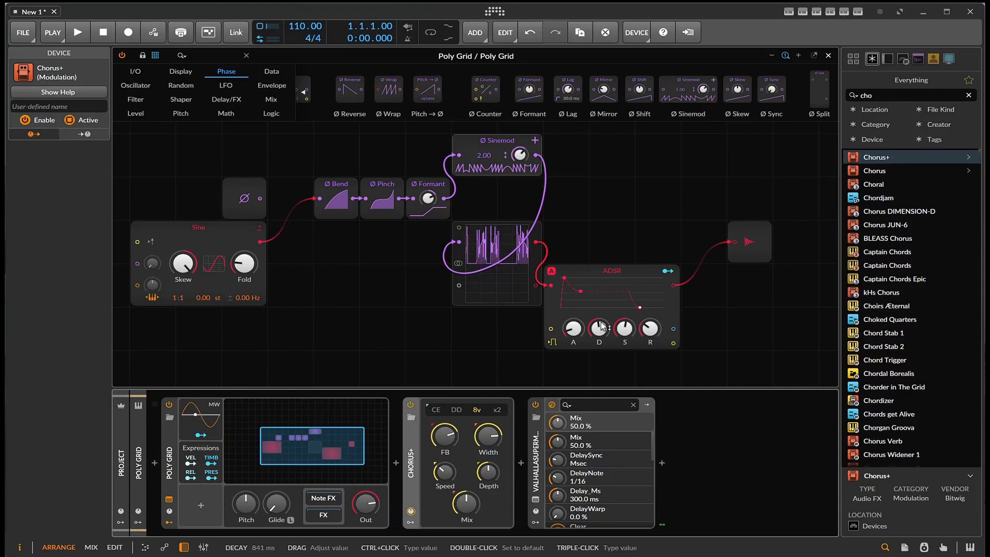
- Move the ADSR farther from the Oscilloscope and insert a Ø Reverse module on the connection between them
{"action": "left_click_drag", "start_coordinate": [629, 270], "coordinate": [722, 271]}
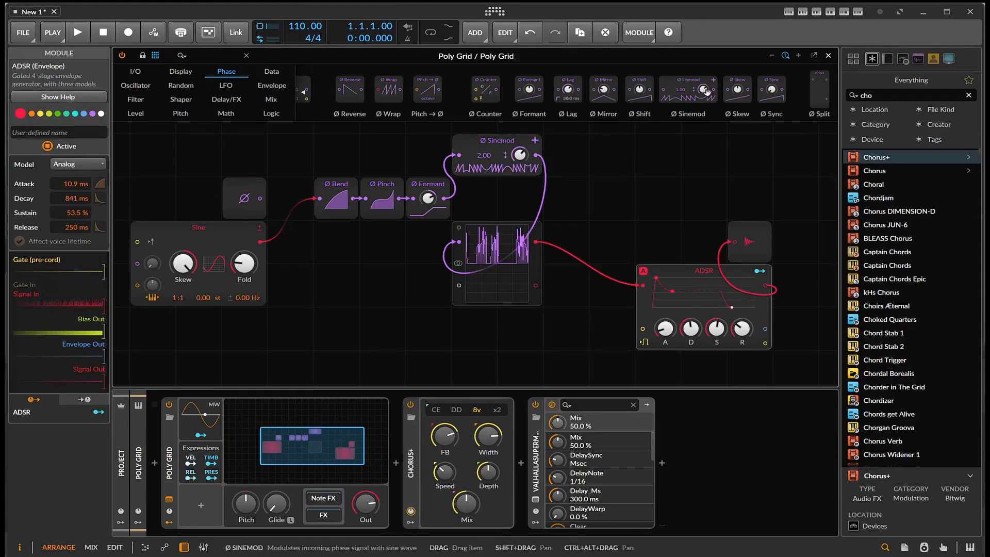
{"action": "scroll", "coordinate": [708, 93], "scroll_direction": "up", "scroll_amount": 5}
{"action": "scroll", "coordinate": [708, 93], "scroll_direction": "down", "scroll_amount": 2}
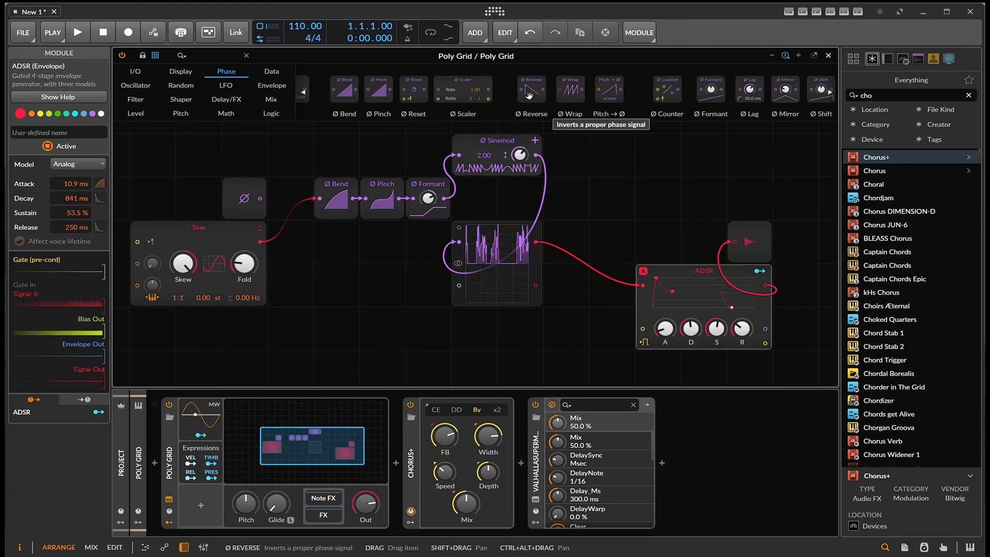
{"action": "left_click_drag", "start_coordinate": [528, 95], "coordinate": [532, 250]}
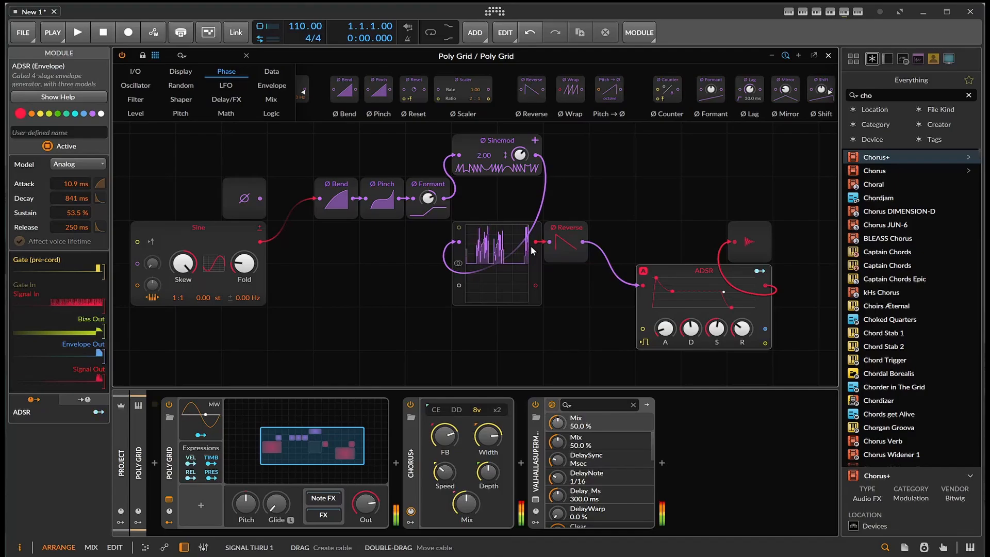
- Delete the Ø Reverse module before the ADSR and insert a new one between Ø Pinch and Ø Formant
{"action": "left_click", "coordinate": [565, 236]}
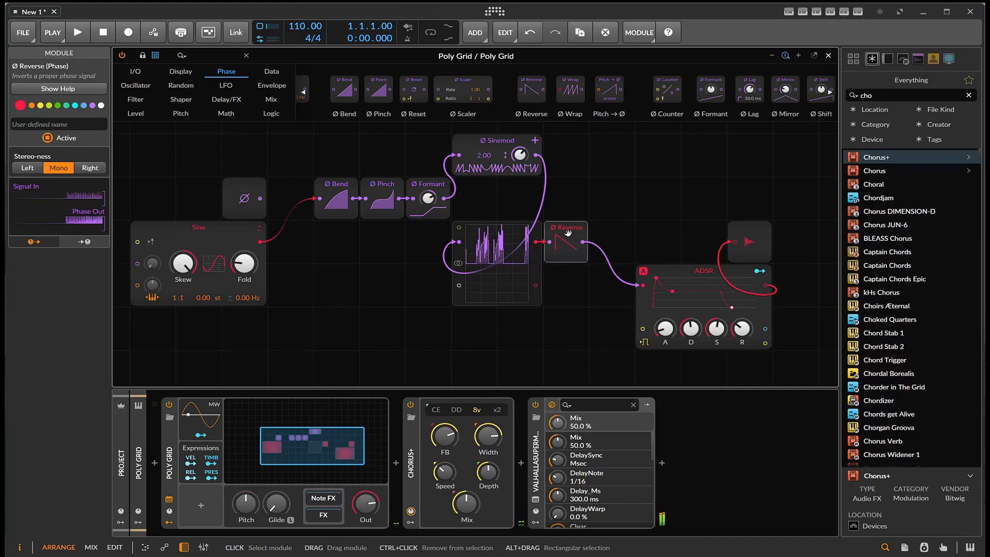
{"action": "key", "text": "Delete"}
{"action": "left_click_drag", "start_coordinate": [531, 94], "coordinate": [419, 183]}
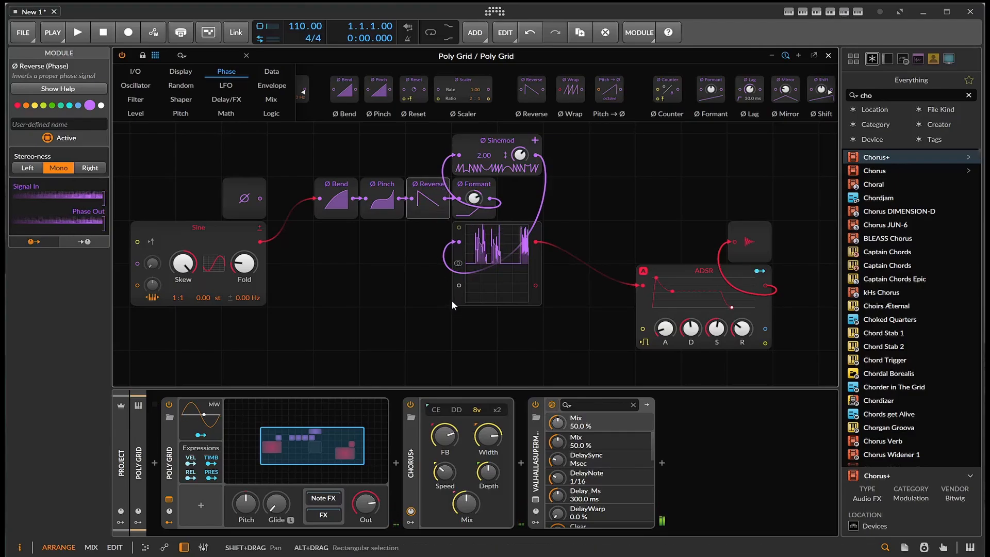
- Enlarge the Oscilloscope module in height and width
{"action": "left_click_drag", "start_coordinate": [456, 304], "coordinate": [293, 356]}
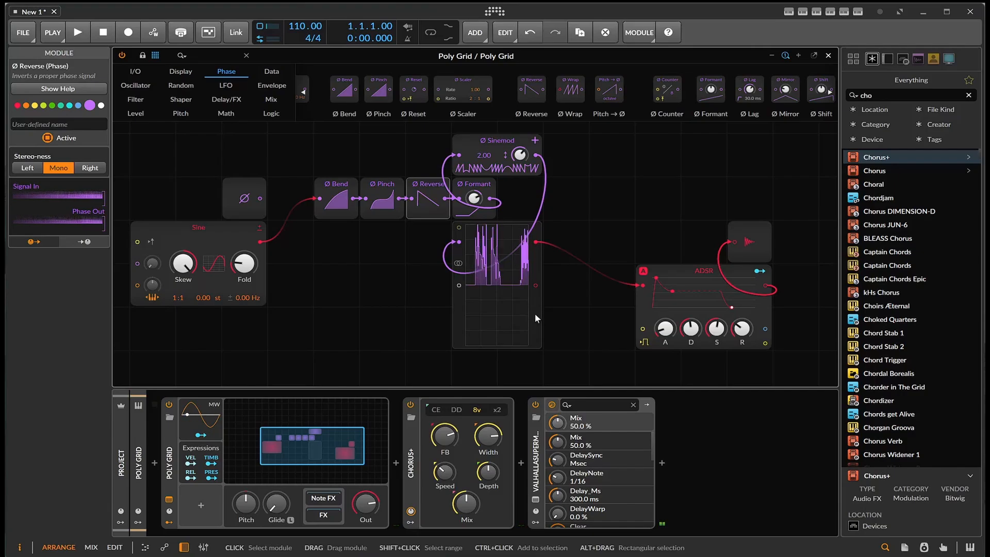
{"action": "left_click_drag", "start_coordinate": [541, 315], "coordinate": [647, 321]}
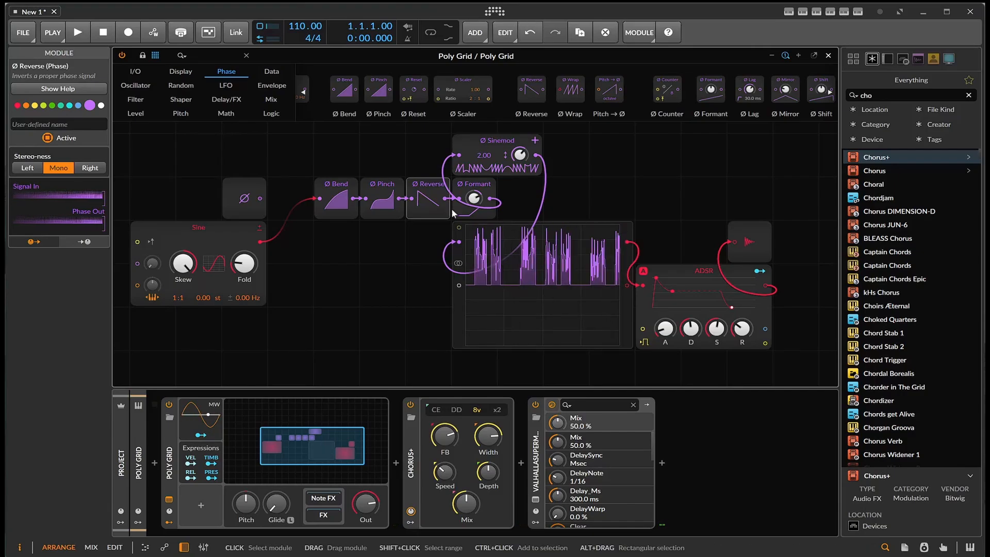
- Delete the Ø Reverse and Ø Sinemod modules from the phase chain
{"action": "key", "text": "Delete"}
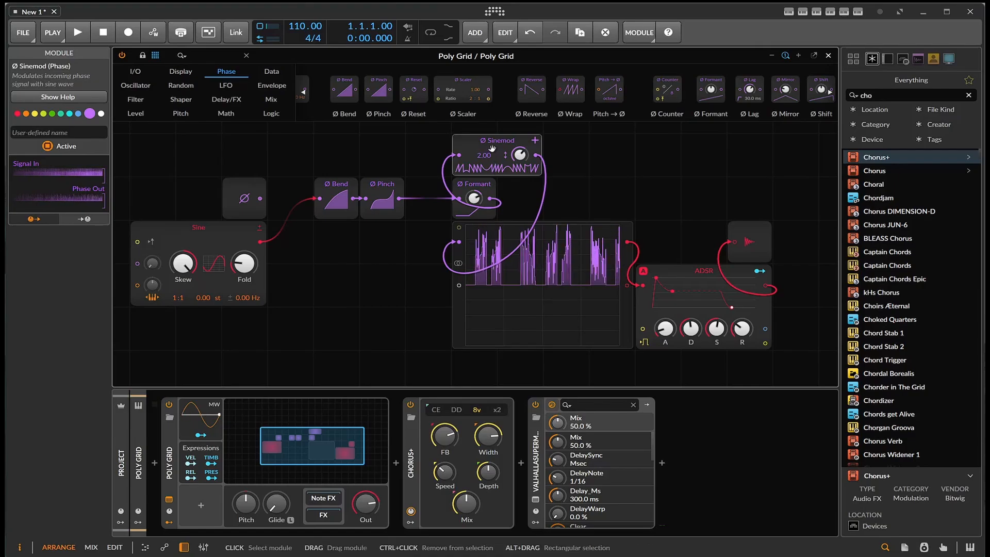
{"action": "key", "text": "Delete"}
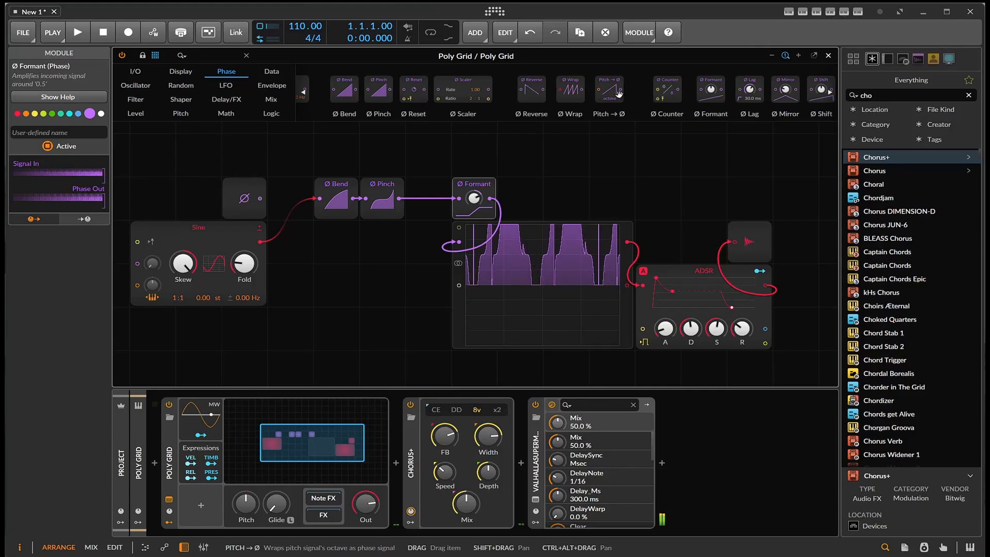
- Insert a Pitch → Ø module between Ø Pinch and Ø Formant and check its replacement options
{"action": "left_click_drag", "start_coordinate": [619, 94], "coordinate": [405, 201]}
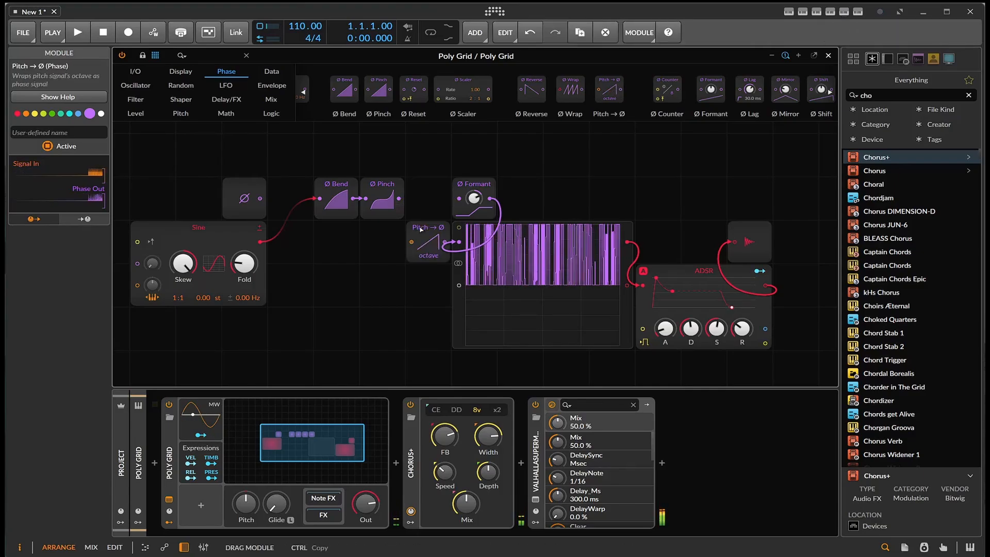
{"action": "left_click", "coordinate": [424, 206]}
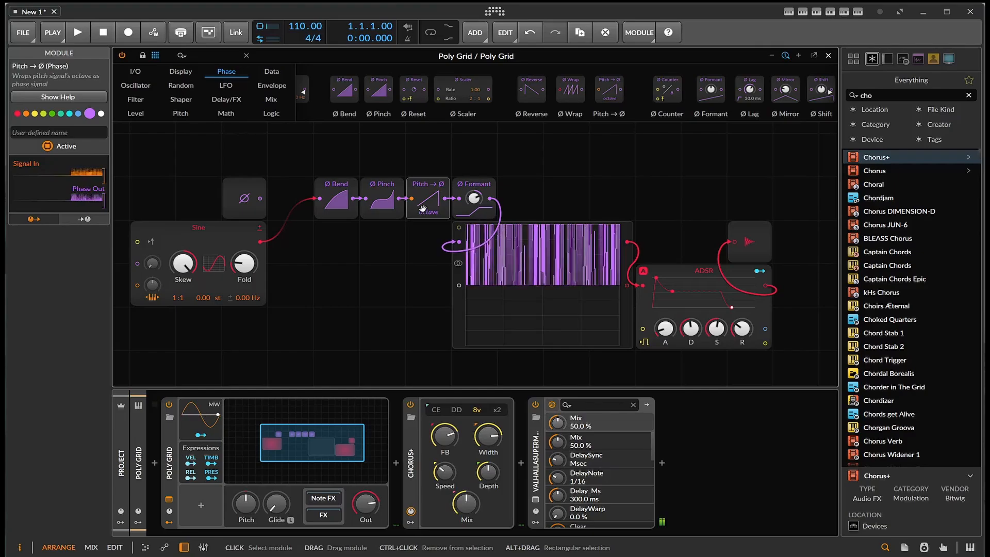
{"action": "right_click", "coordinate": [426, 202]}
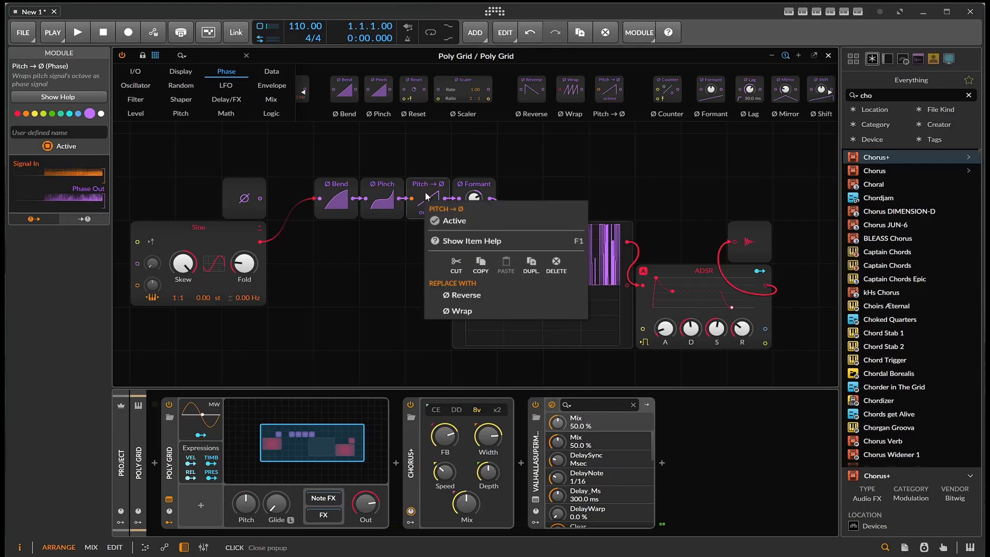
{"action": "left_click", "coordinate": [426, 196]}
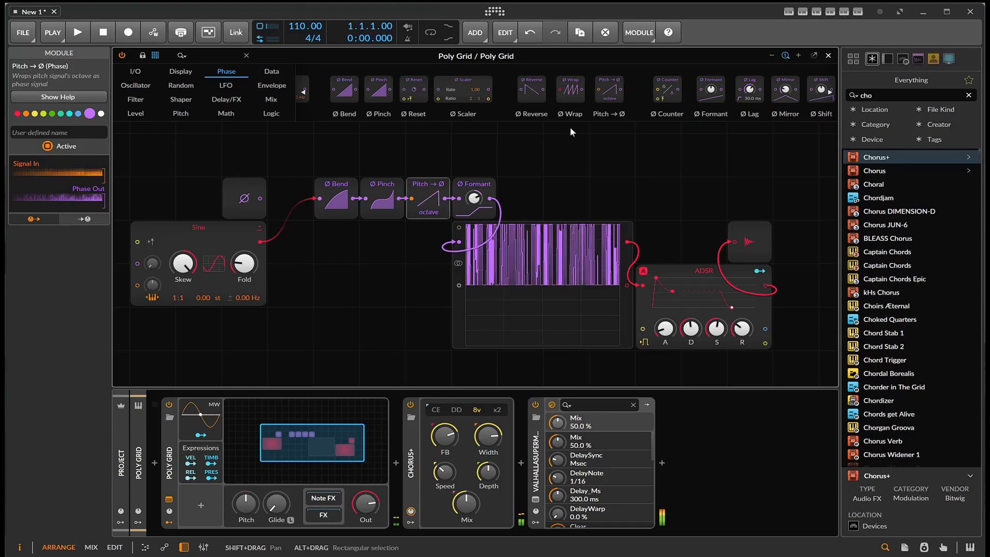
{"action": "left_click", "coordinate": [424, 188]}
{"action": "left_click", "coordinate": [430, 209]}
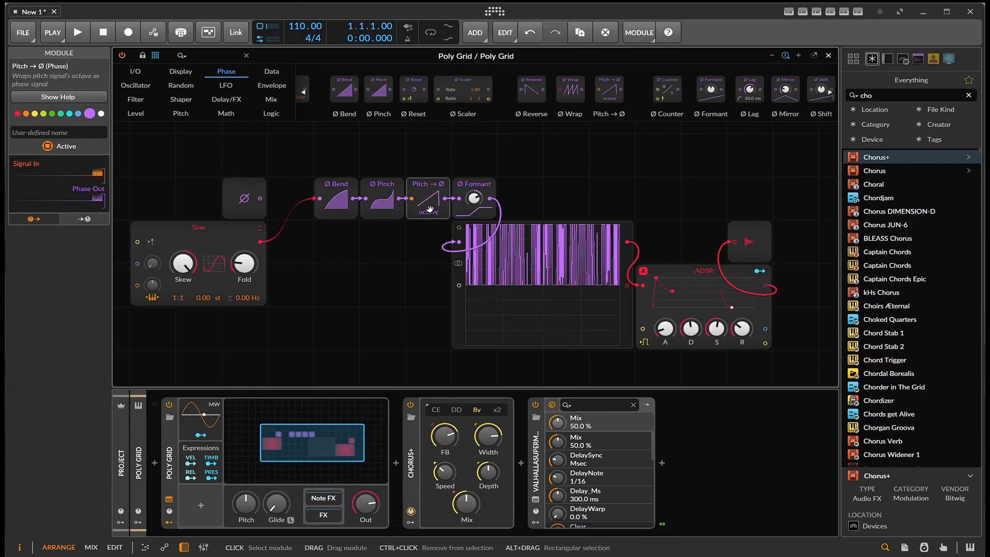
- Delete the Pitch → Ø module and insert a Ø Shift module between Ø Pinch and Ø Formant
{"action": "key", "text": "Delete"}
{"action": "scroll", "coordinate": [548, 98], "scroll_direction": "down", "scroll_amount": 1}
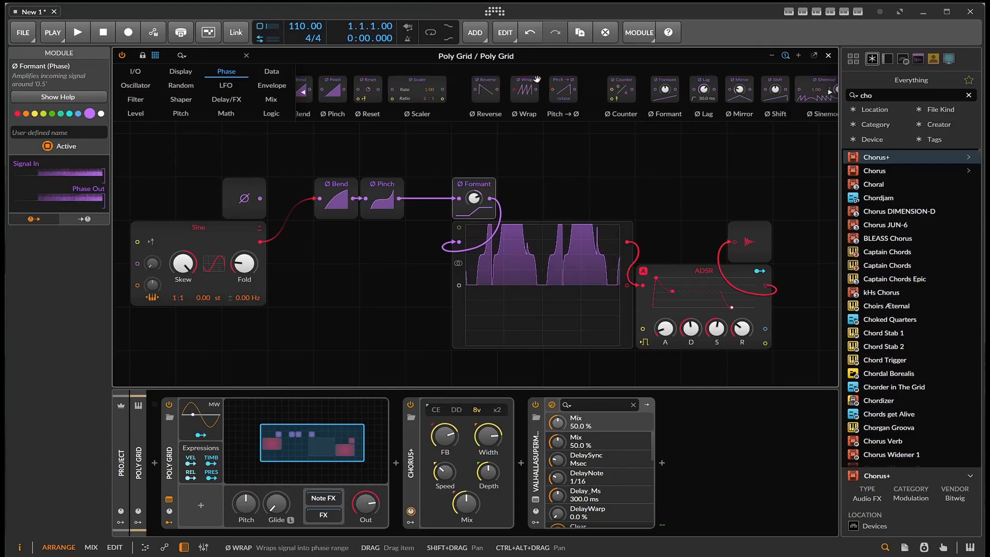
{"action": "scroll", "coordinate": [548, 105], "scroll_direction": "down", "scroll_amount": 2}
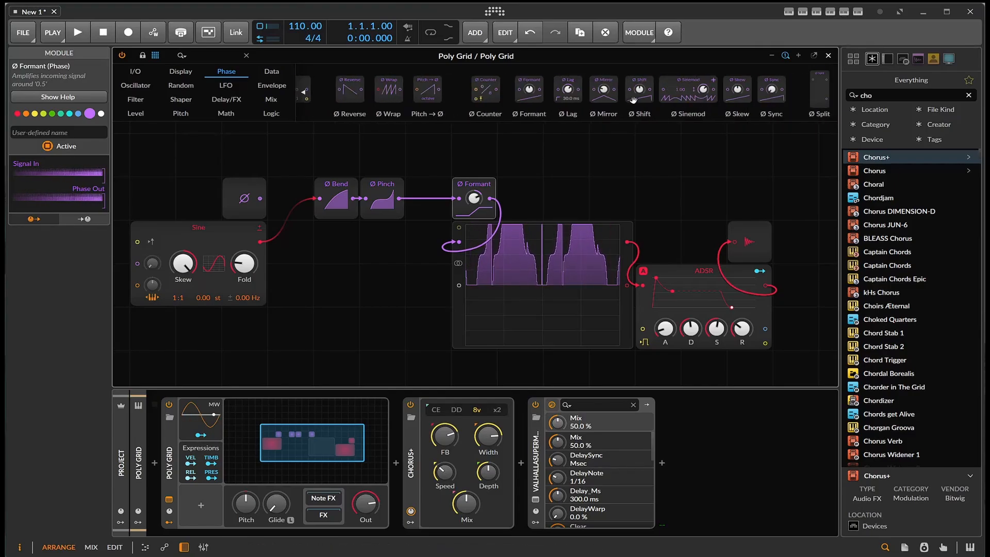
{"action": "left_click_drag", "start_coordinate": [394, 201], "coordinate": [428, 198]}
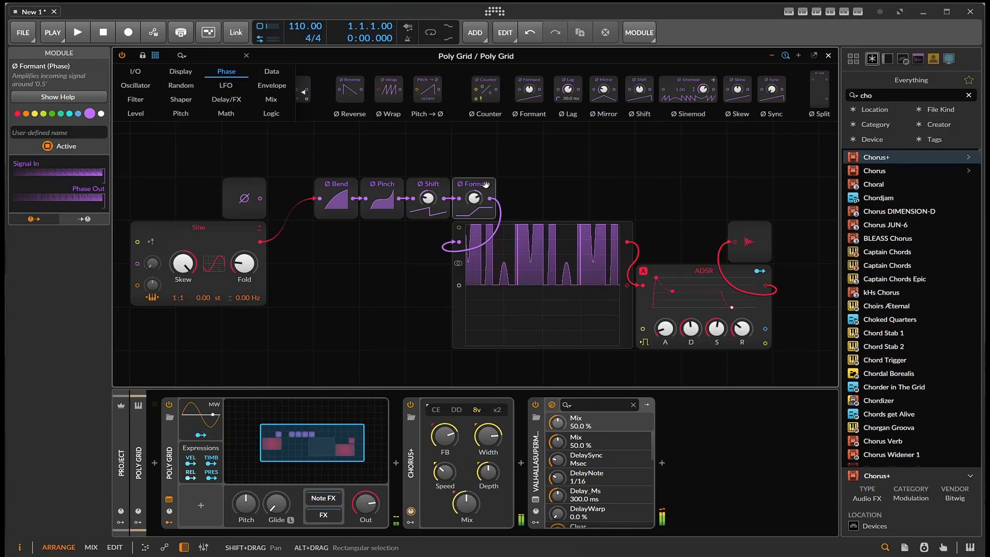
- Readjust the amounts of Ø Formant, Ø Pinch, Ø Bend and Ø Shift to reshape the waveform
{"action": "mouse_move", "coordinate": [474, 198]}
{"action": "left_mouse_down"}
{"action": "mouse_move", "coordinate": [474, 248]}
{"action": "mouse_move", "coordinate": [474, 203]}
{"action": "left_mouse_up"}
{"action": "left_click_drag", "start_coordinate": [382, 200], "coordinate": [368, 202]}
{"action": "left_click_drag", "start_coordinate": [339, 200], "coordinate": [338, 244]}
{"action": "left_click_drag", "start_coordinate": [434, 200], "coordinate": [435, 170]}
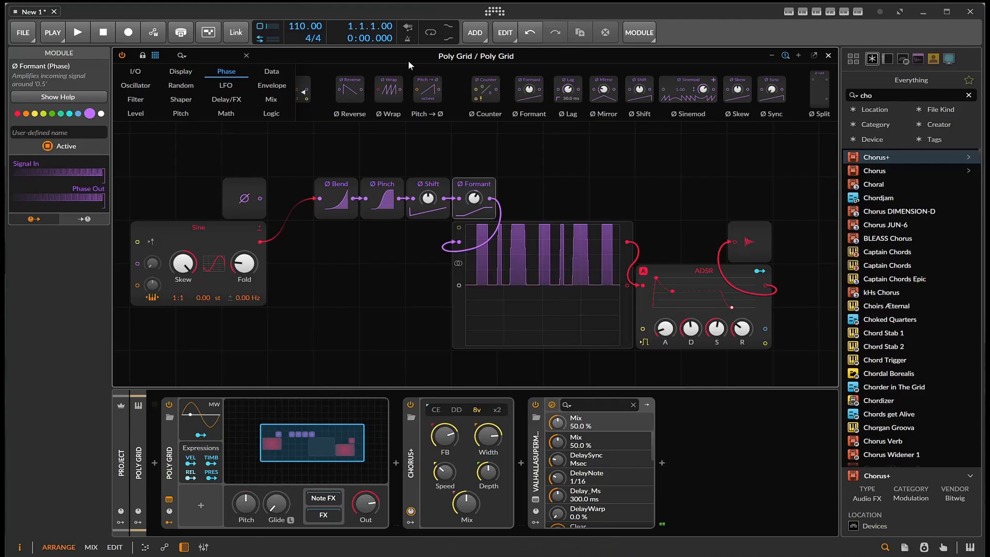
- Add a Sample / Hold module from the Level category above Ø Shift
{"action": "left_click", "coordinate": [136, 113]}
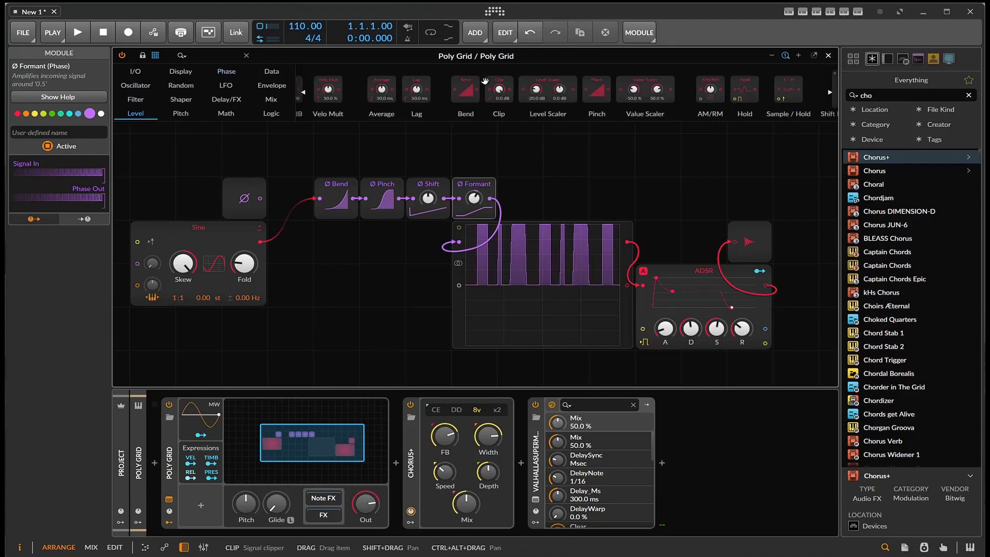
{"action": "scroll", "coordinate": [493, 89], "scroll_direction": "down", "scroll_amount": 3}
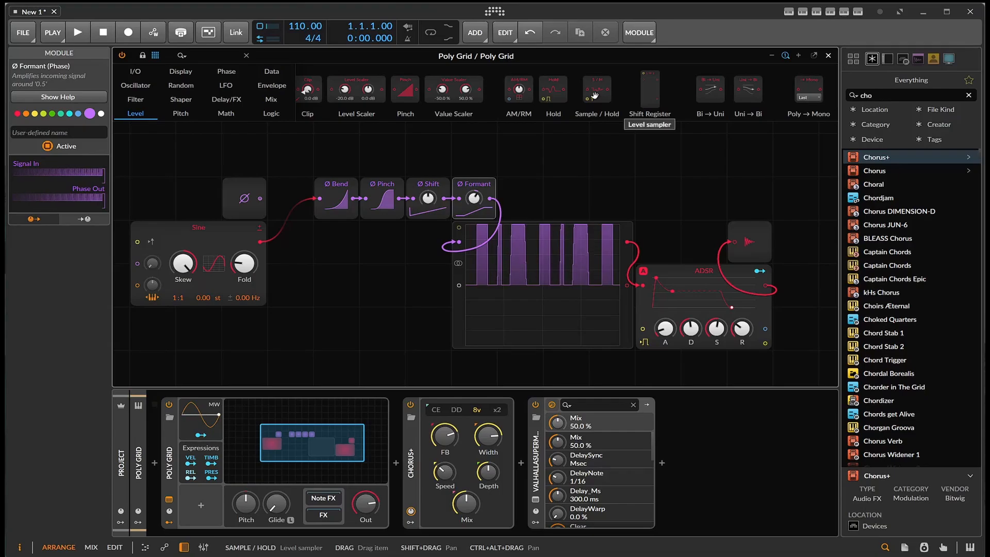
{"action": "left_click_drag", "start_coordinate": [595, 96], "coordinate": [420, 155]}
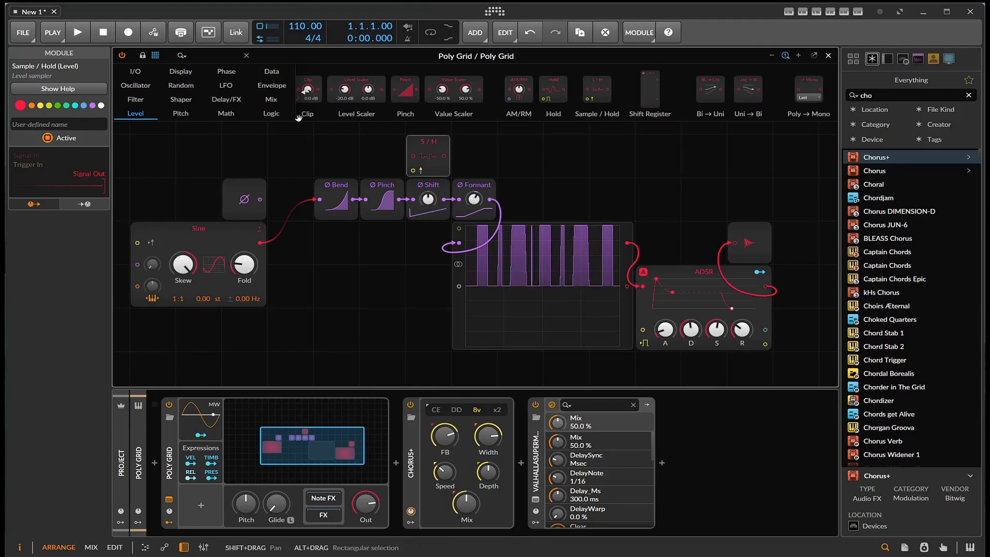
- Add a Gates sequencer above the phase input module and connect its output to the Sample / Hold trigger input
{"action": "left_click", "coordinate": [272, 75]}
{"action": "left_click_drag", "start_coordinate": [328, 105], "coordinate": [217, 152]}
{"action": "left_click_drag", "start_coordinate": [302, 156], "coordinate": [412, 170]}
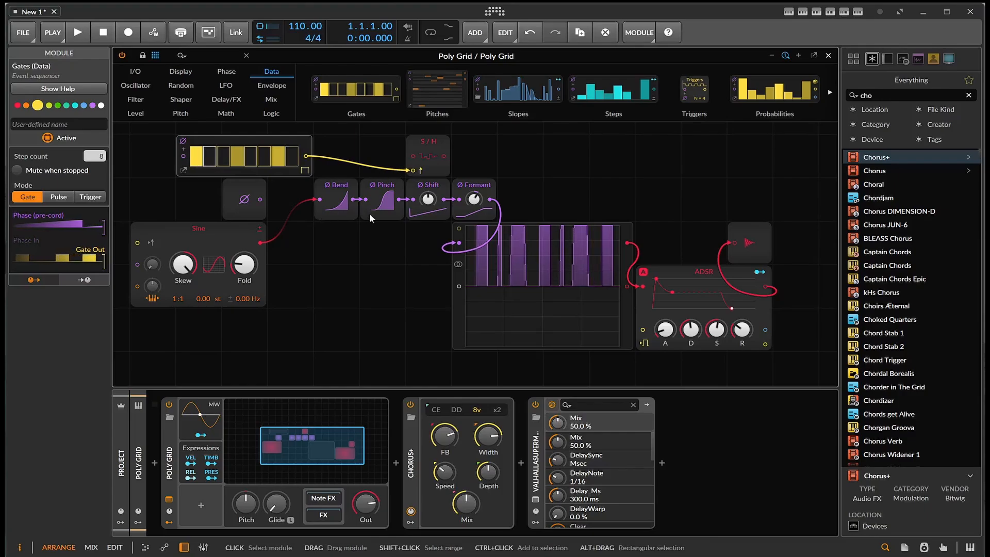
- Try routing the Ø Pinch output through the Sample / Hold module into Ø Shift, and delete the Sample / Hold module
{"action": "left_click_drag", "start_coordinate": [389, 203], "coordinate": [413, 200]}
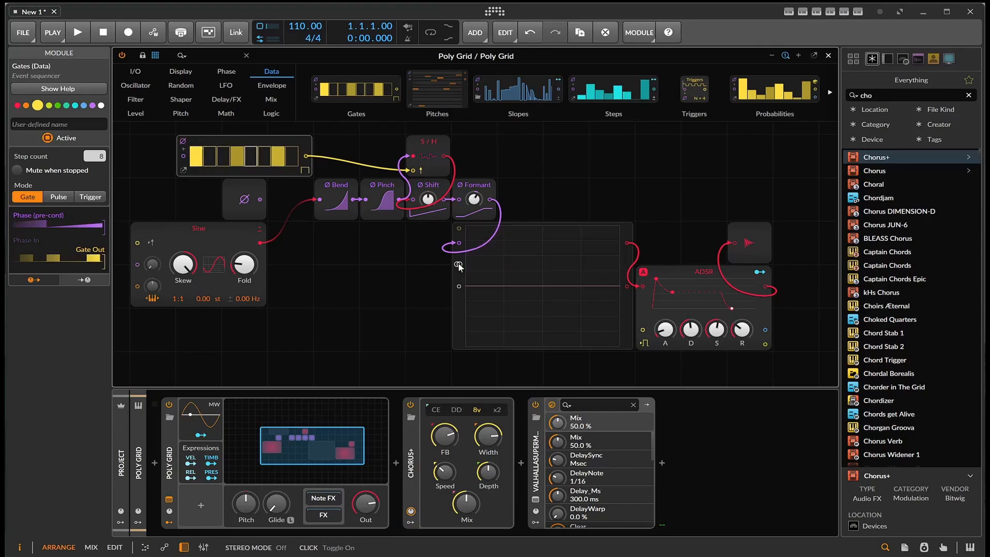
{"action": "left_click", "coordinate": [440, 170]}
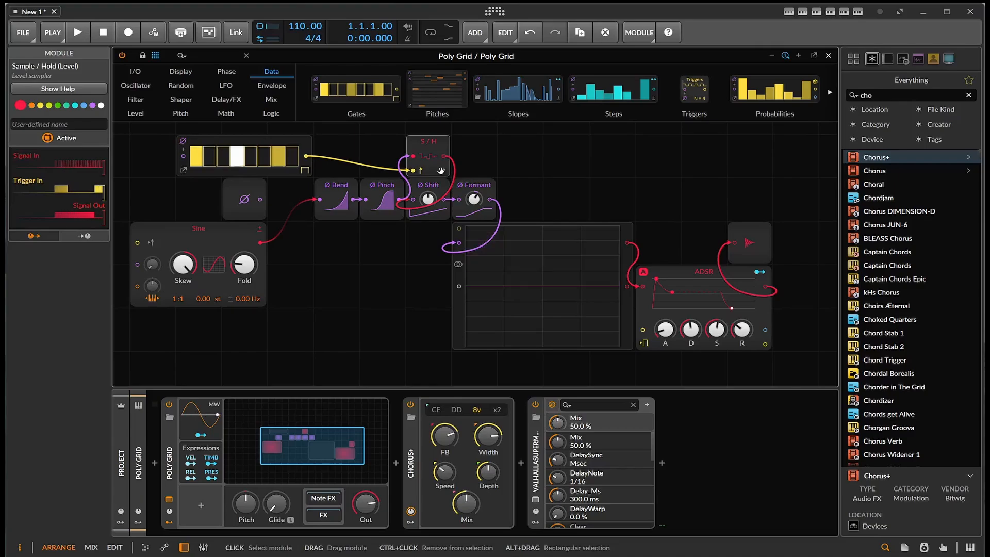
{"action": "key", "text": "Delete"}
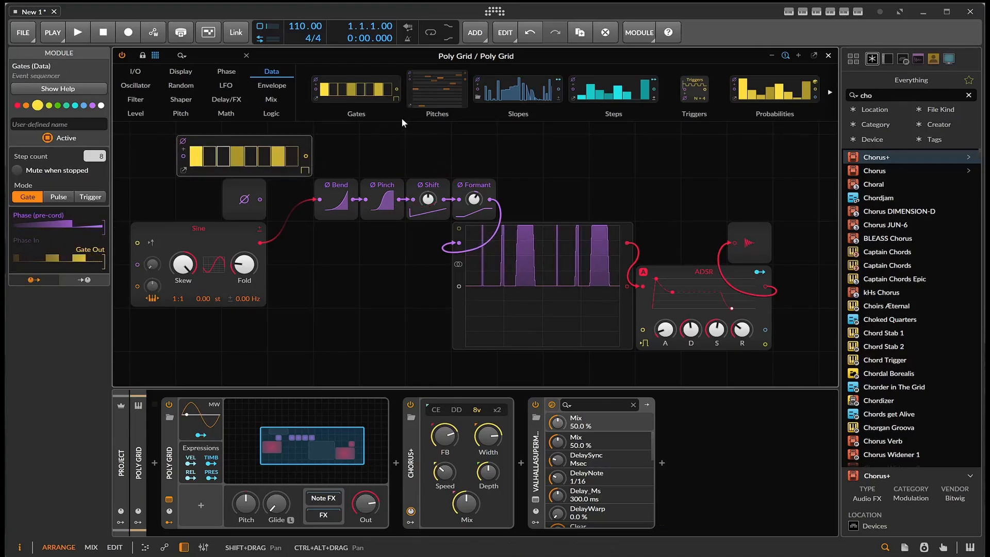
- Insert an Attenuate module from the Level category after Ø Formant and set it to 38.8 %
{"action": "left_click", "coordinate": [147, 116]}
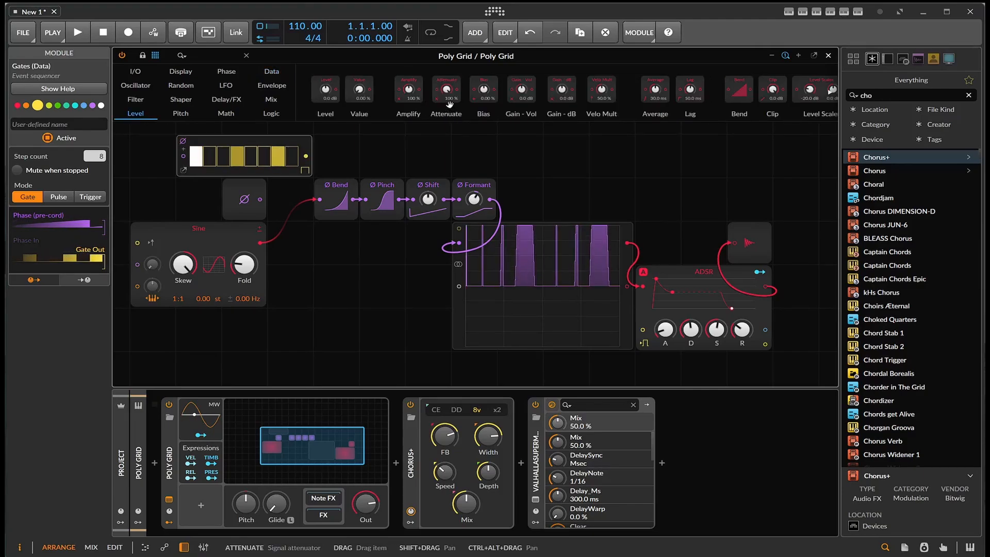
{"action": "left_click_drag", "start_coordinate": [447, 89], "coordinate": [515, 191]}
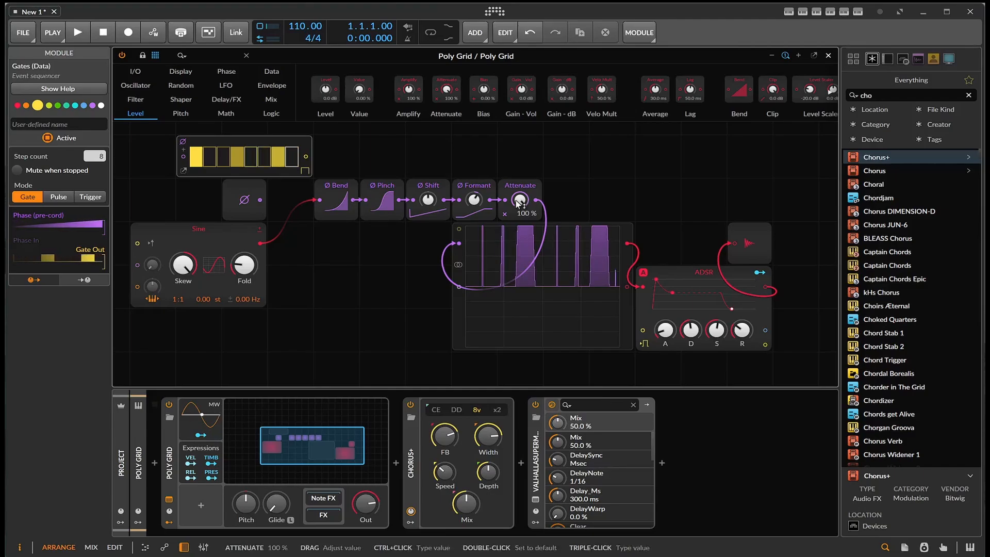
{"action": "left_click_drag", "start_coordinate": [518, 203], "coordinate": [518, 238]}
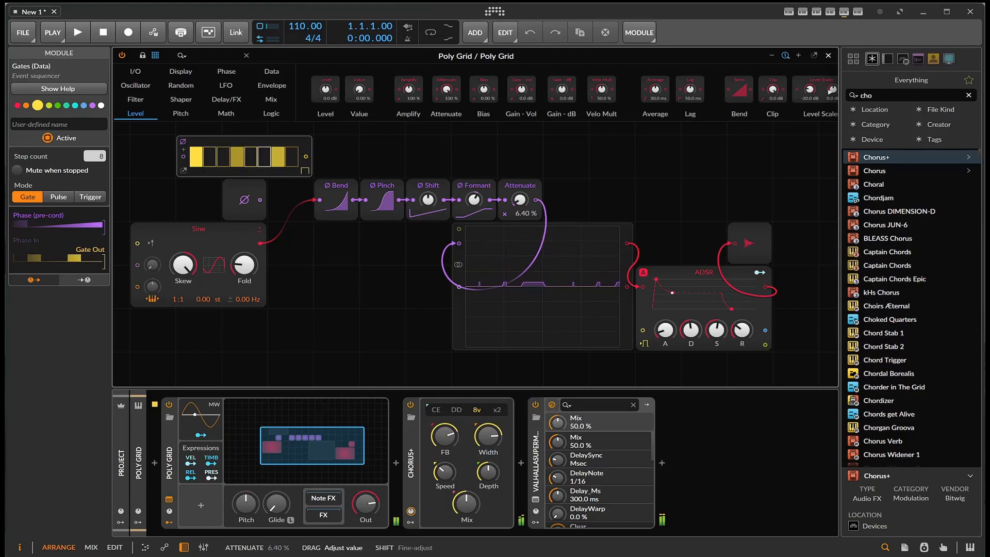
{"action": "left_click_drag", "start_coordinate": [519, 202], "coordinate": [519, 197]}
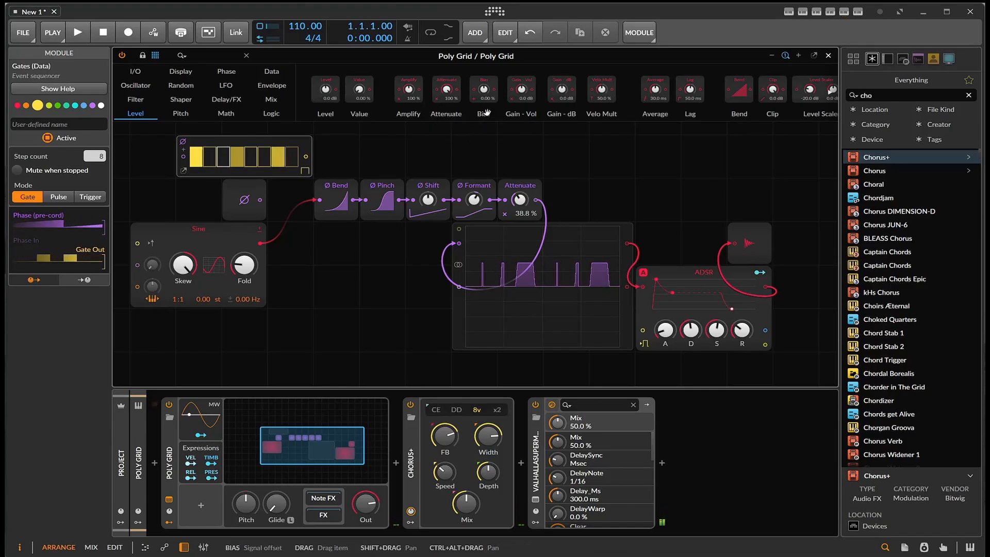
- Insert an AM/RM module from the Level category after Attenuate and set its amount to 26.0 %
{"action": "scroll", "coordinate": [516, 103], "scroll_direction": "right", "scroll_amount": 3}
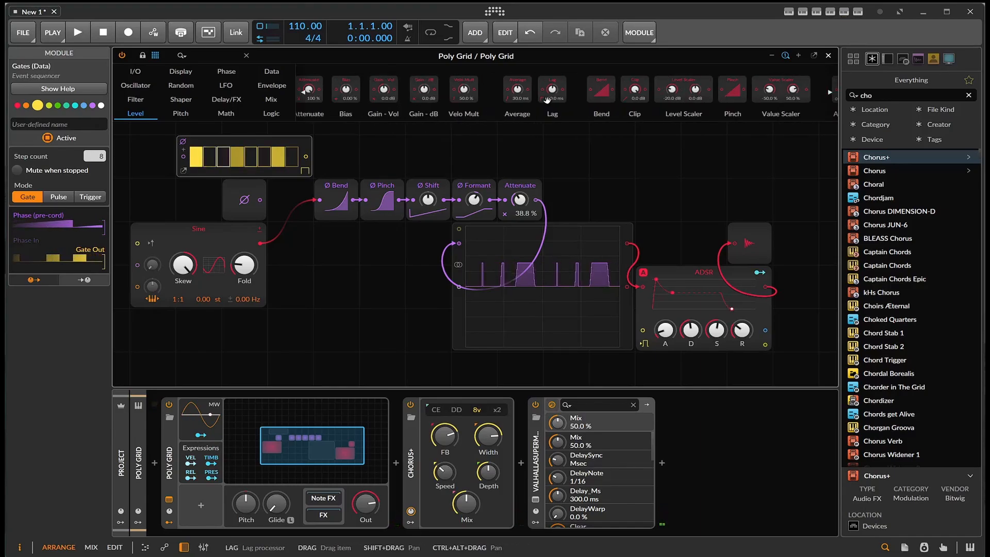
{"action": "scroll", "coordinate": [547, 99], "scroll_direction": "right", "scroll_amount": 1}
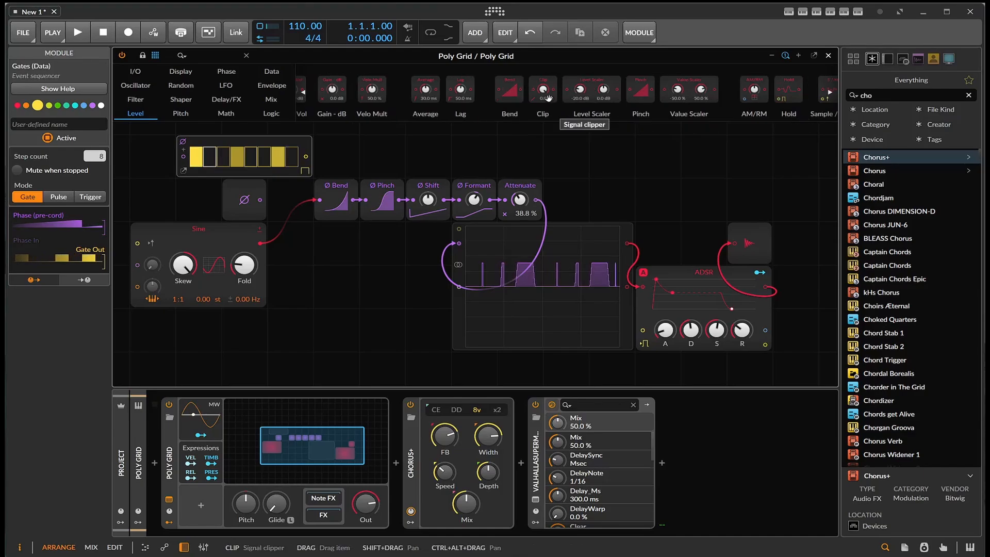
{"action": "scroll", "coordinate": [592, 101], "scroll_direction": "right", "scroll_amount": 4}
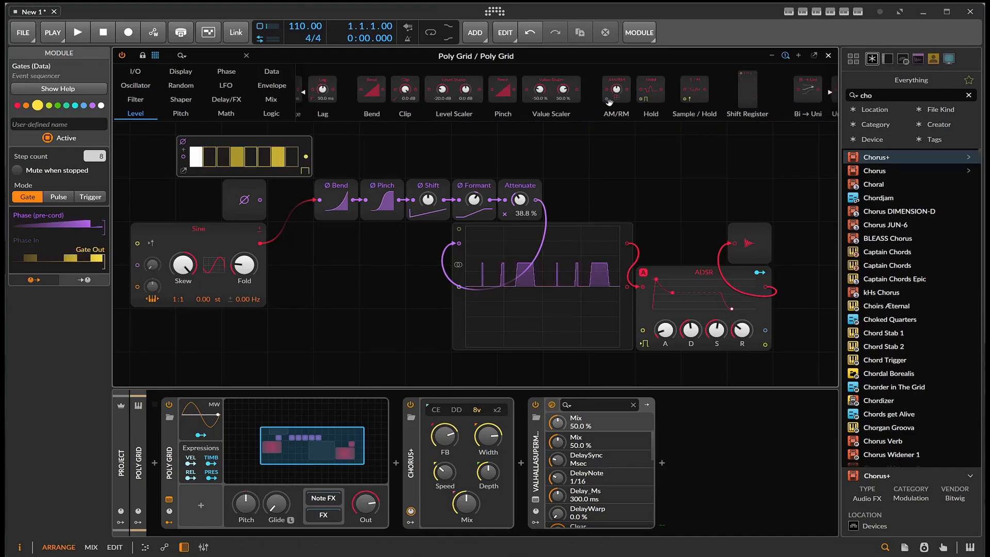
{"action": "left_click_drag", "start_coordinate": [610, 97], "coordinate": [536, 201]}
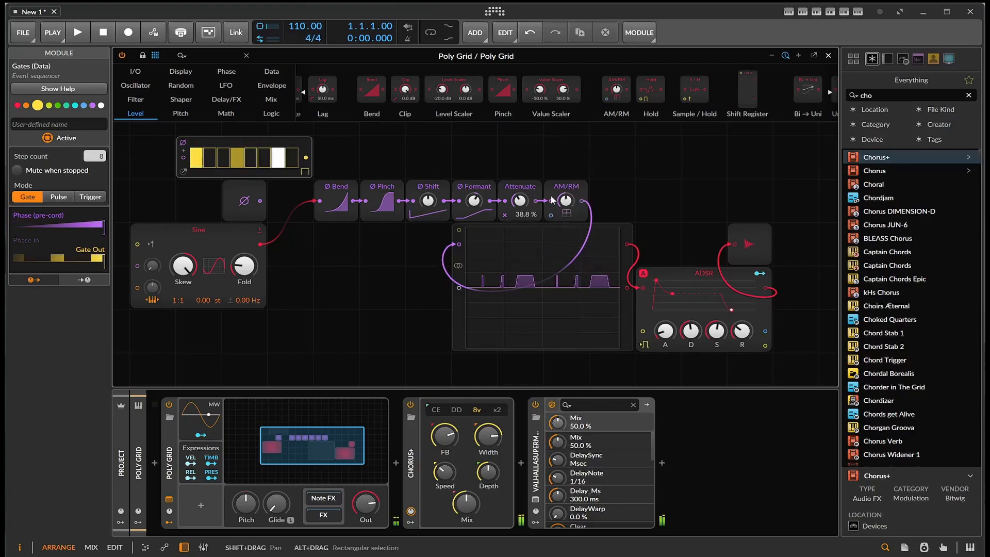
{"action": "left_click_drag", "start_coordinate": [566, 206], "coordinate": [565, 256]}
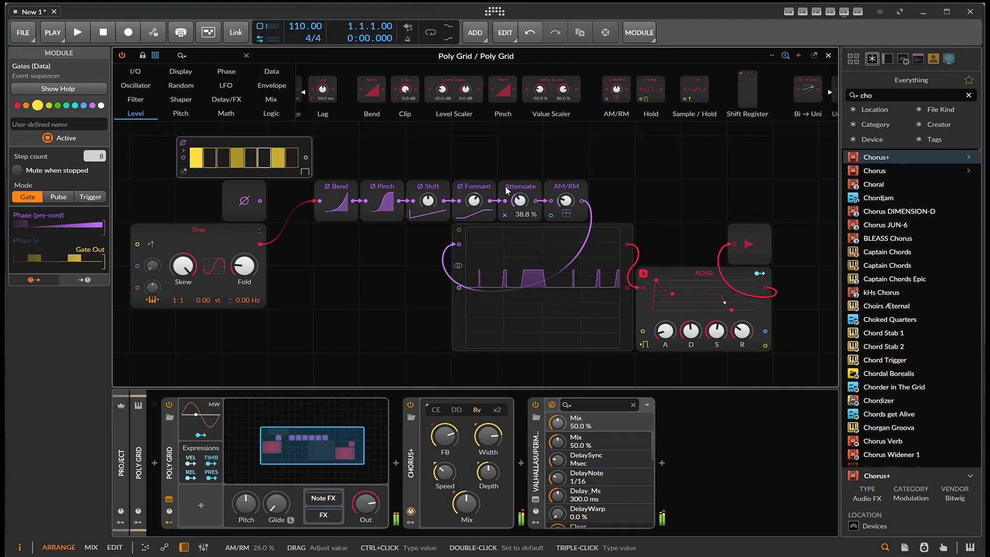
- Try a second Phase In module as the AM/RM modulator, delete it, and set the AM/RM amount to 0.00 %
{"action": "left_click", "coordinate": [140, 73]}
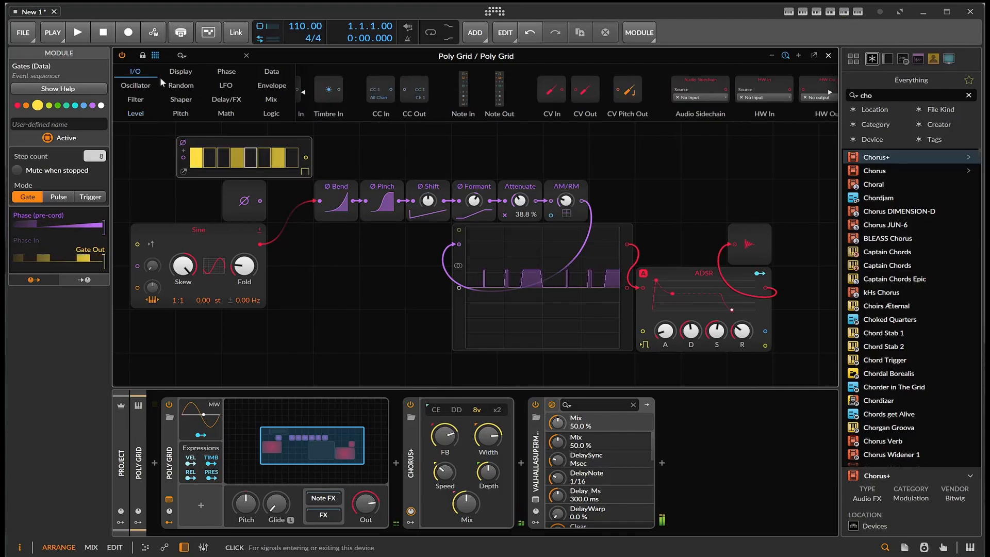
{"action": "left_click_drag", "start_coordinate": [346, 97], "coordinate": [551, 215]}
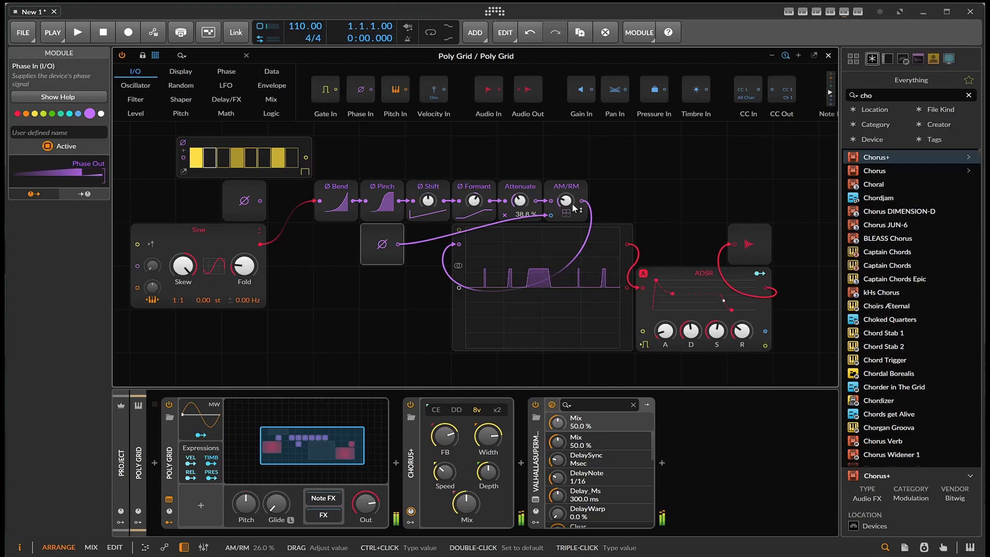
{"action": "left_click_drag", "start_coordinate": [573, 208], "coordinate": [566, 201]}
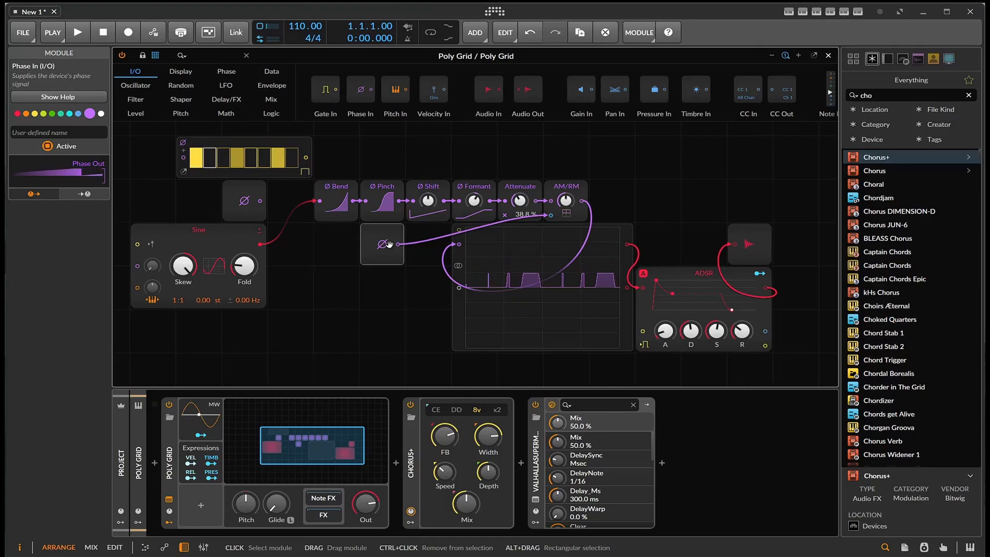
{"action": "key", "text": "Delete"}
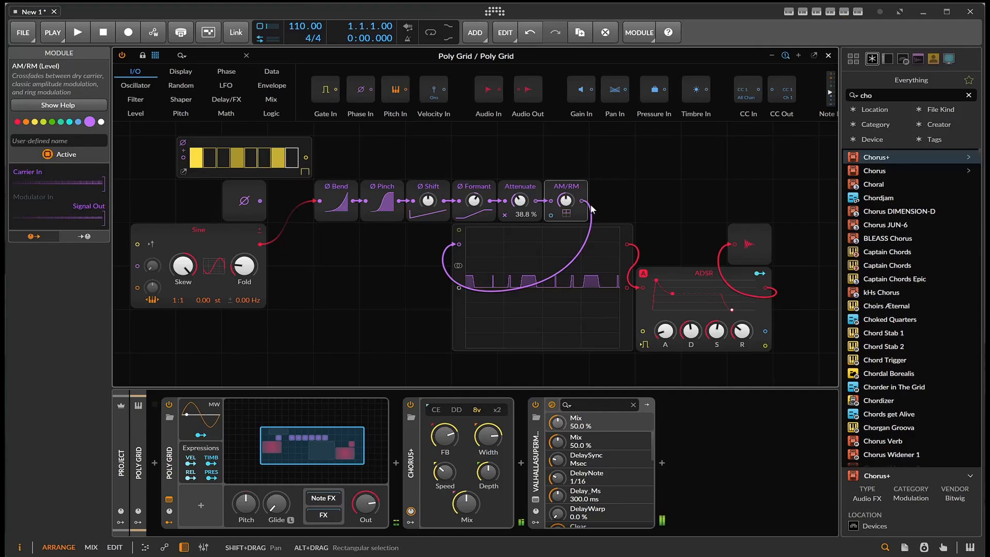
{"action": "mouse_move", "coordinate": [566, 201]}
{"action": "left_mouse_down"}
{"action": "mouse_move", "coordinate": [566, 181]}
{"action": "mouse_move", "coordinate": [566, 242]}
{"action": "mouse_move", "coordinate": [565, 202]}
{"action": "left_mouse_up"}
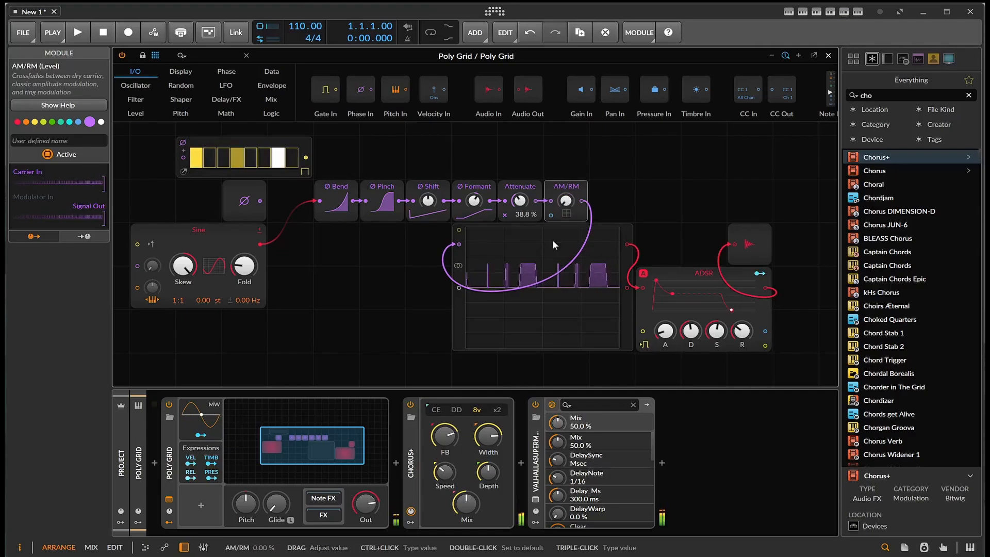
- Insert a Comb filter between the AM/RM output and the oscilloscope input
{"action": "left_click", "coordinate": [138, 114]}
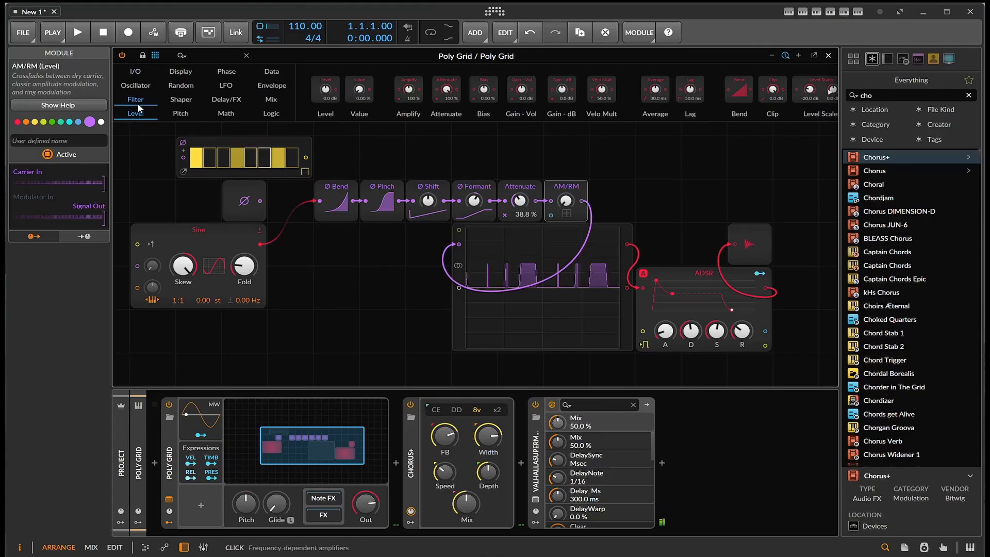
{"action": "left_click", "coordinate": [136, 100]}
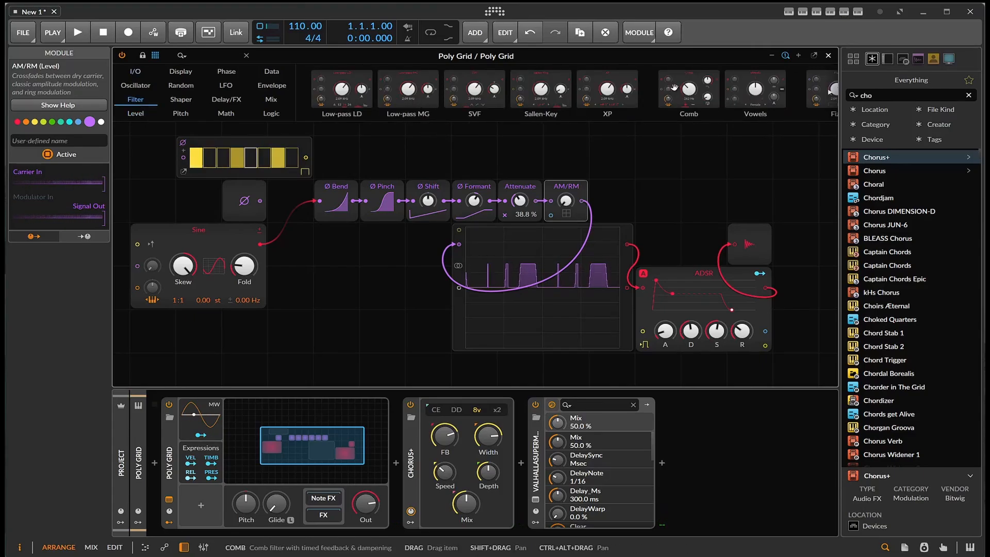
{"action": "left_click_drag", "start_coordinate": [674, 87], "coordinate": [455, 249]}
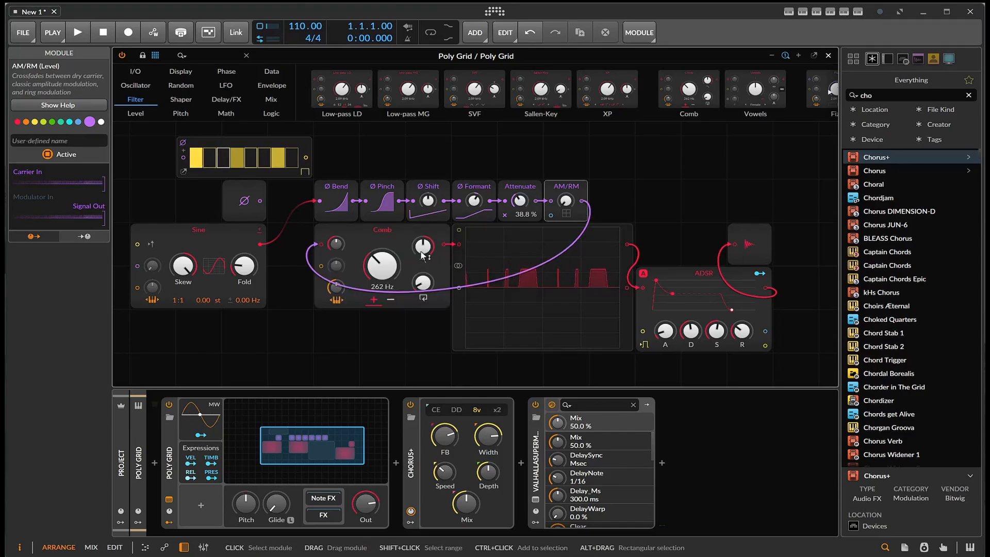
- Vary the Comb filter's cutoff and feedback, ending with a 262 Hz cutoff and 39.4 ms feedback
{"action": "left_click_drag", "start_coordinate": [382, 266], "coordinate": [382, 245]}
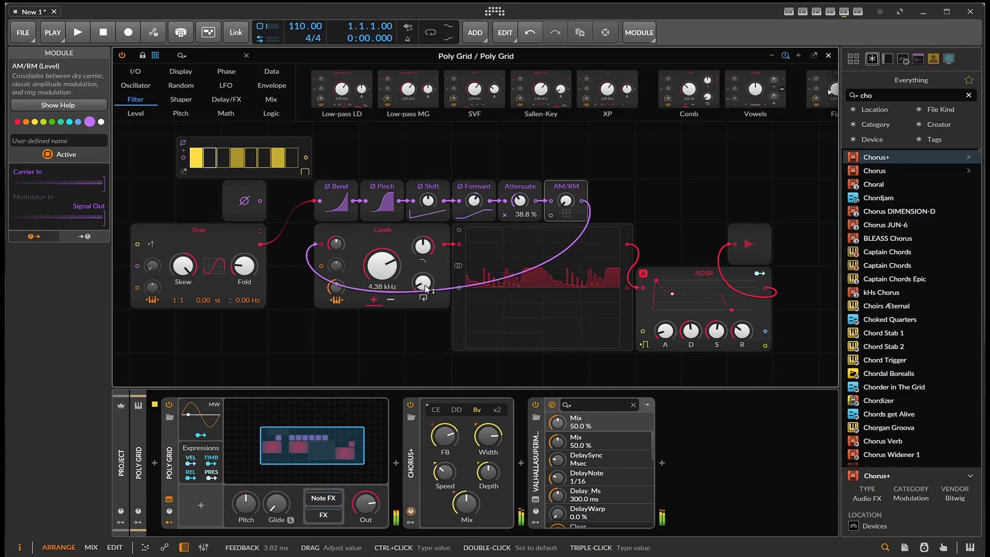
{"action": "left_click_drag", "start_coordinate": [423, 283], "coordinate": [373, 274]}
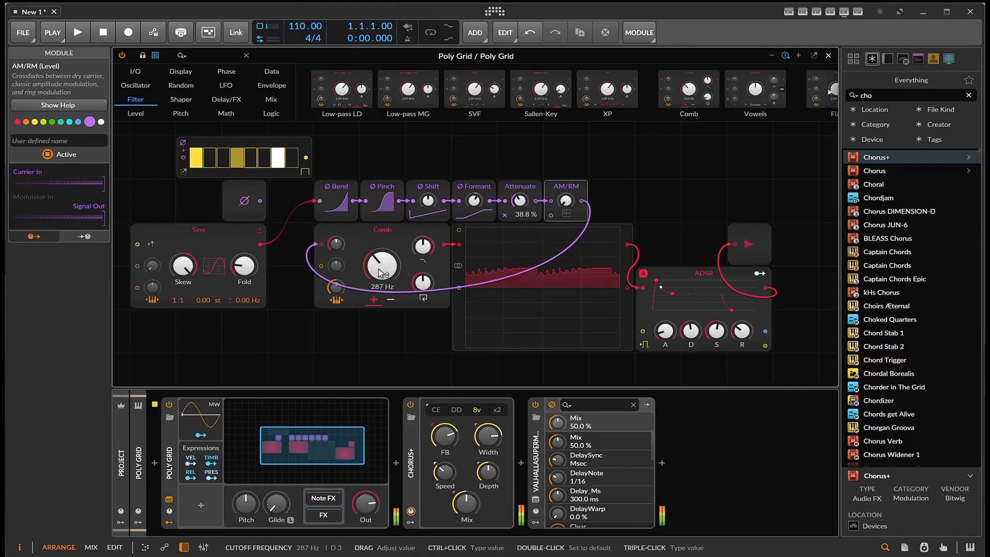
{"action": "left_click_drag", "start_coordinate": [423, 246], "coordinate": [423, 247]}
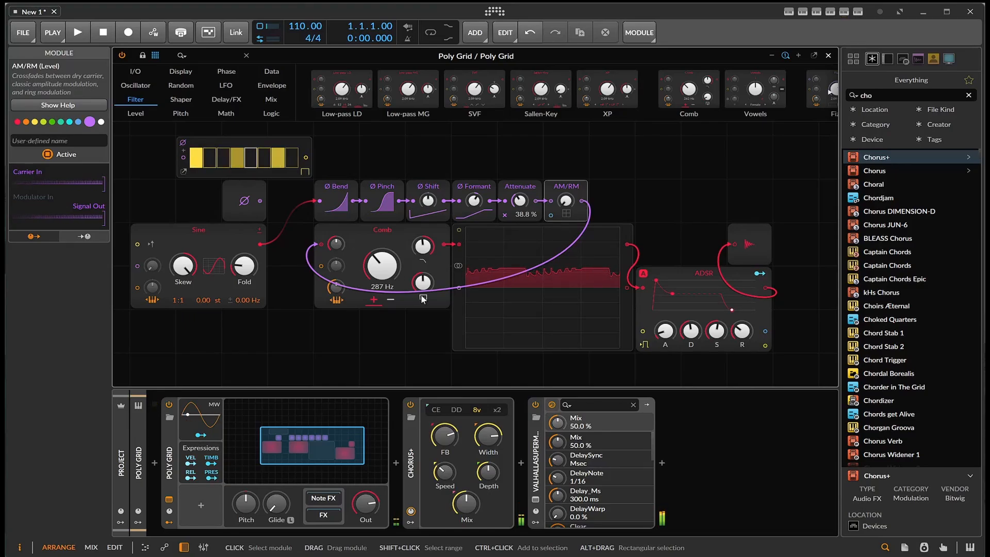
{"action": "left_click_drag", "start_coordinate": [422, 282], "coordinate": [423, 307]}
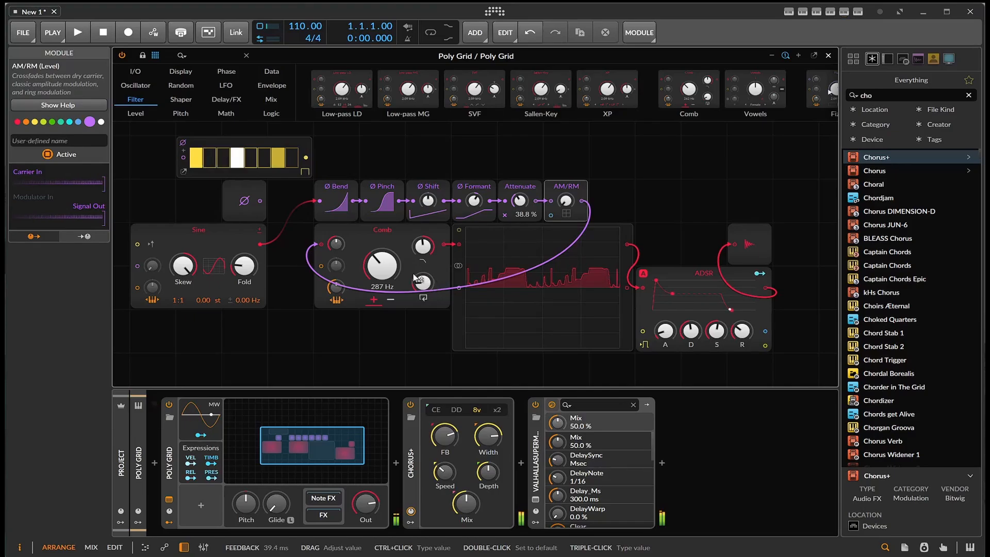
{"action": "mouse_move", "coordinate": [381, 266]}
{"action": "left_mouse_down"}
{"action": "mouse_move", "coordinate": [381, 286]}
{"action": "mouse_move", "coordinate": [381, 246]}
{"action": "mouse_move", "coordinate": [381, 267]}
{"action": "left_mouse_up"}
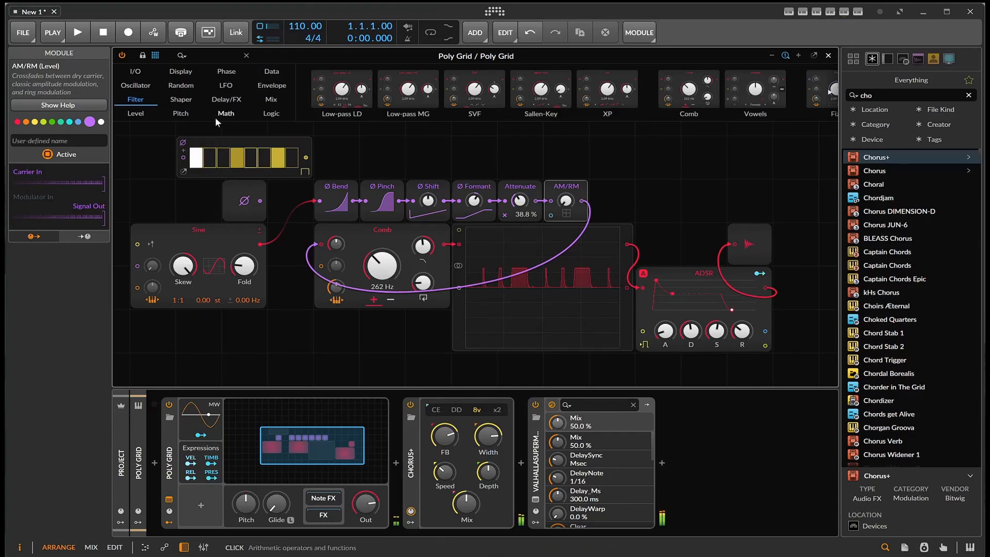
- Add a Sample / Hold module from the Level category beside the Gates sequencer, with its trigger input fed by the Gates output
{"action": "left_click", "coordinate": [139, 113]}
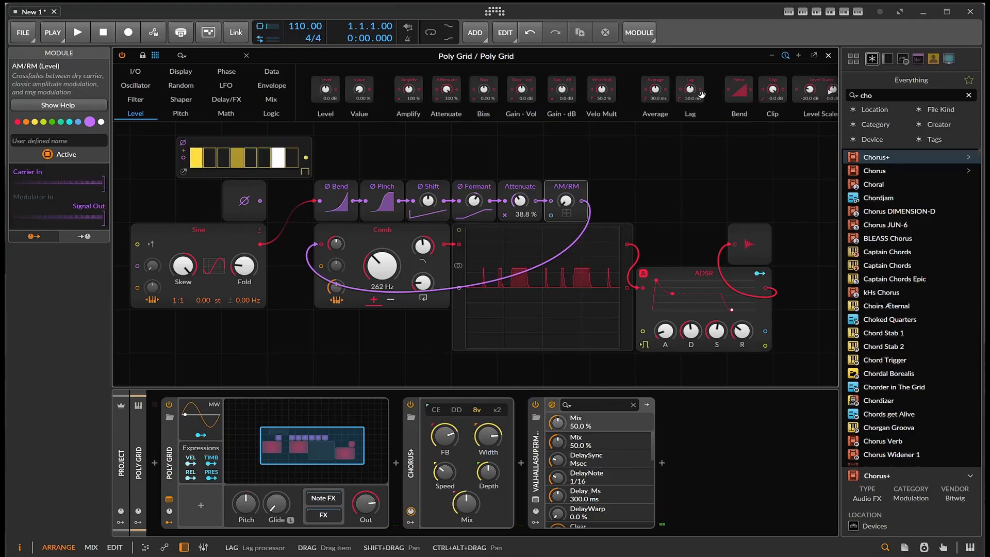
{"action": "scroll", "coordinate": [696, 95], "scroll_direction": "right", "scroll_amount": 3}
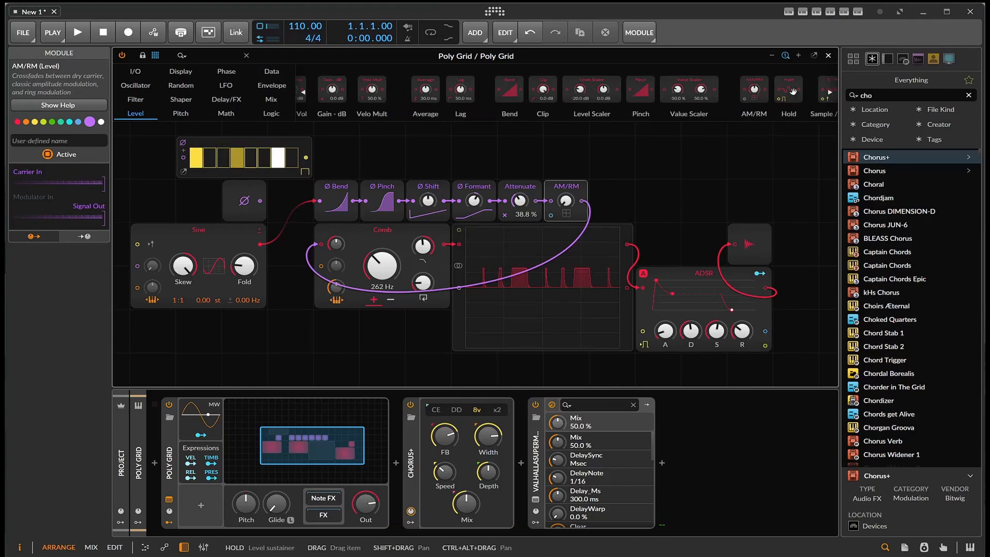
{"action": "left_click", "coordinate": [831, 89]}
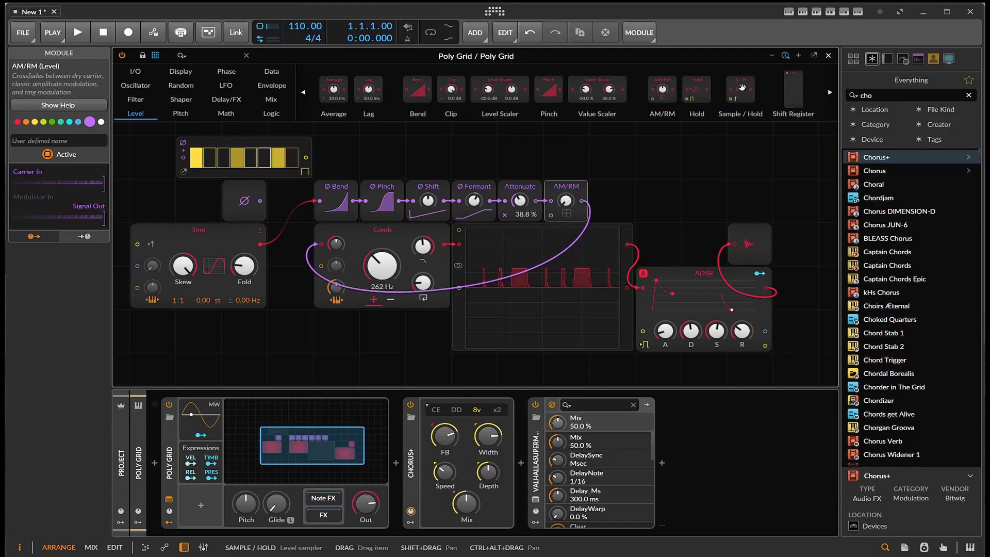
{"action": "left_click_drag", "start_coordinate": [741, 89], "coordinate": [321, 172]}
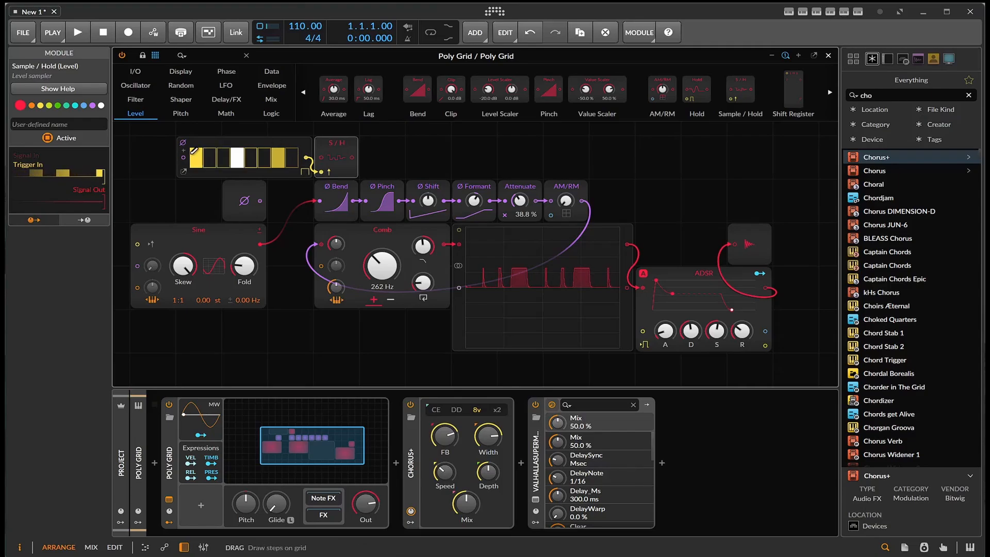
- Add a Phase In module above Gates feeding the Sample / Hold signal input, and connect the Sample / Hold output to the Comb's cutoff modulation input
{"action": "left_click", "coordinate": [134, 71]}
{"action": "scroll", "coordinate": [320, 98], "scroll_direction": "up", "scroll_amount": 3}
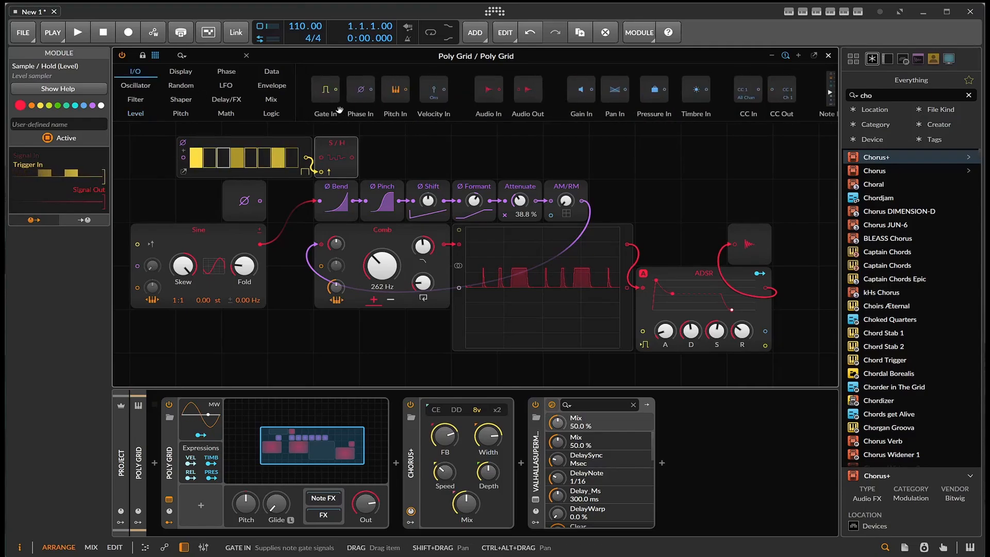
{"action": "left_click_drag", "start_coordinate": [360, 91], "coordinate": [341, 302]}
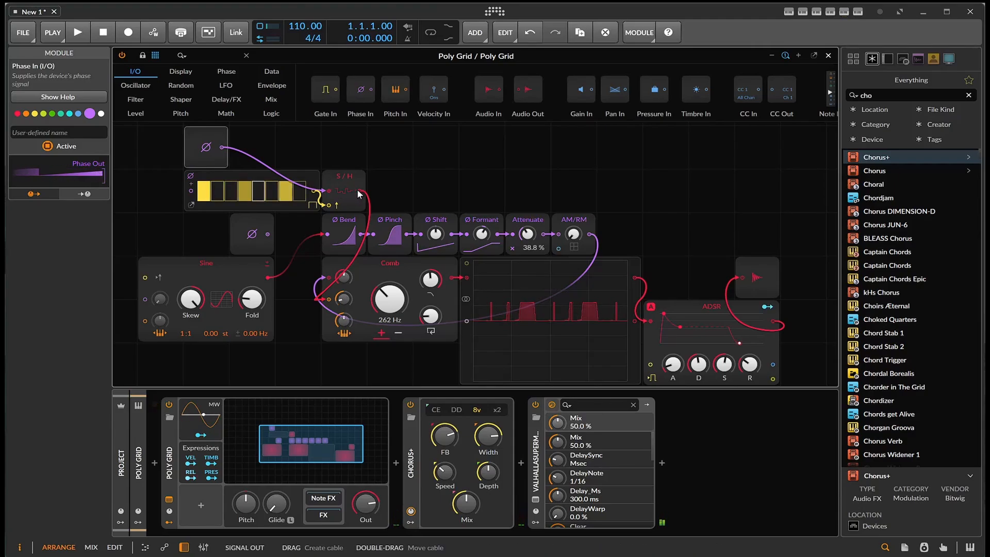
{"action": "left_click_drag", "start_coordinate": [359, 190], "coordinate": [294, 327]}
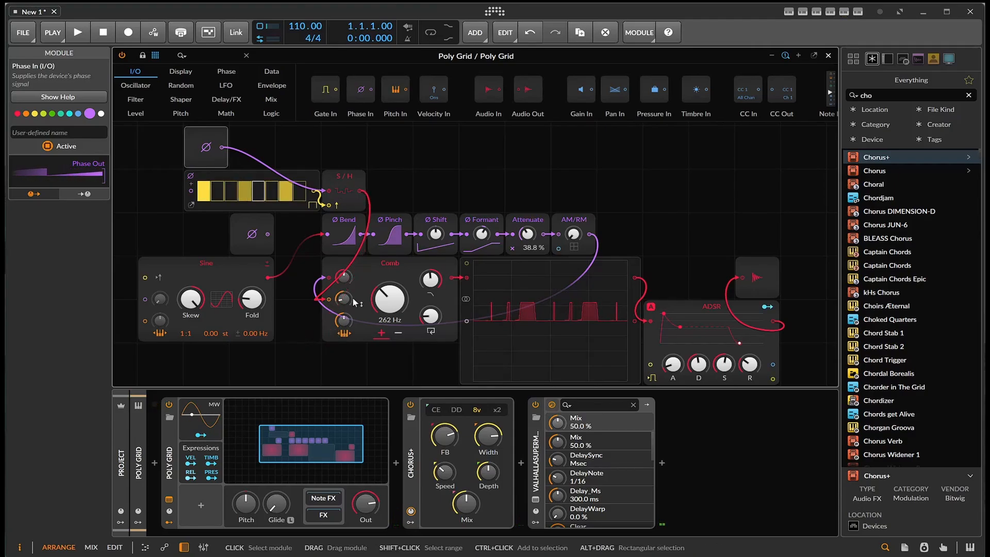
- Adjust the Comb filter's cutoff modulation amount, and set its feedback to 31.7 ms and cutoff to 228 Hz
{"action": "mouse_move", "coordinate": [347, 298]}
{"action": "left_mouse_down"}
{"action": "mouse_move", "coordinate": [346, 263]}
{"action": "mouse_move", "coordinate": [348, 303]}
{"action": "left_mouse_up"}
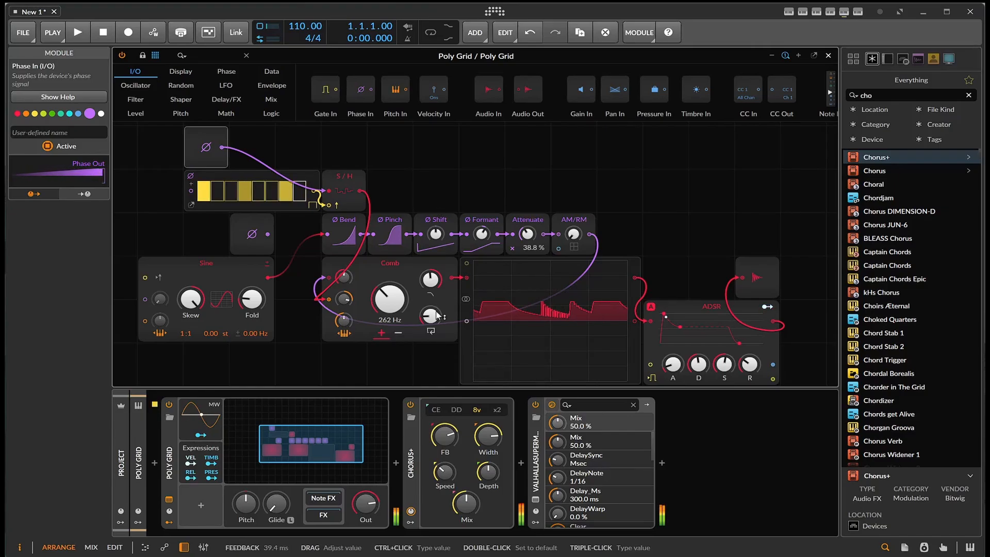
{"action": "left_click_drag", "start_coordinate": [430, 316], "coordinate": [431, 278]}
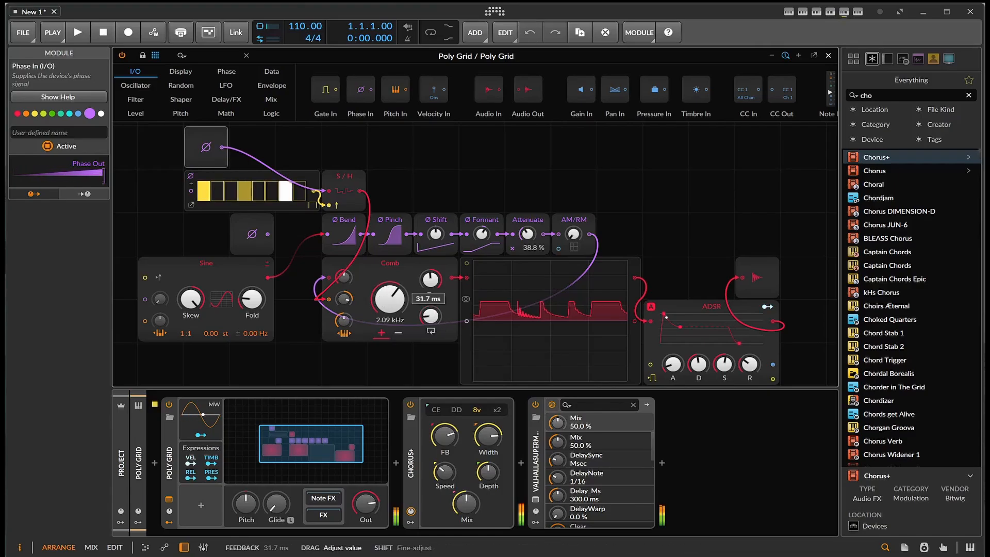
{"action": "left_click_drag", "start_coordinate": [390, 299], "coordinate": [390, 350]}
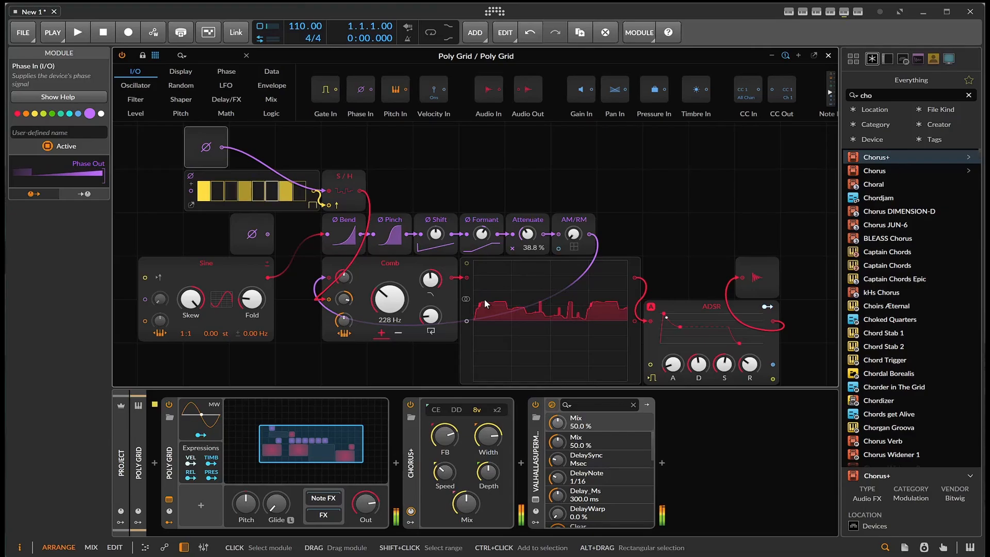